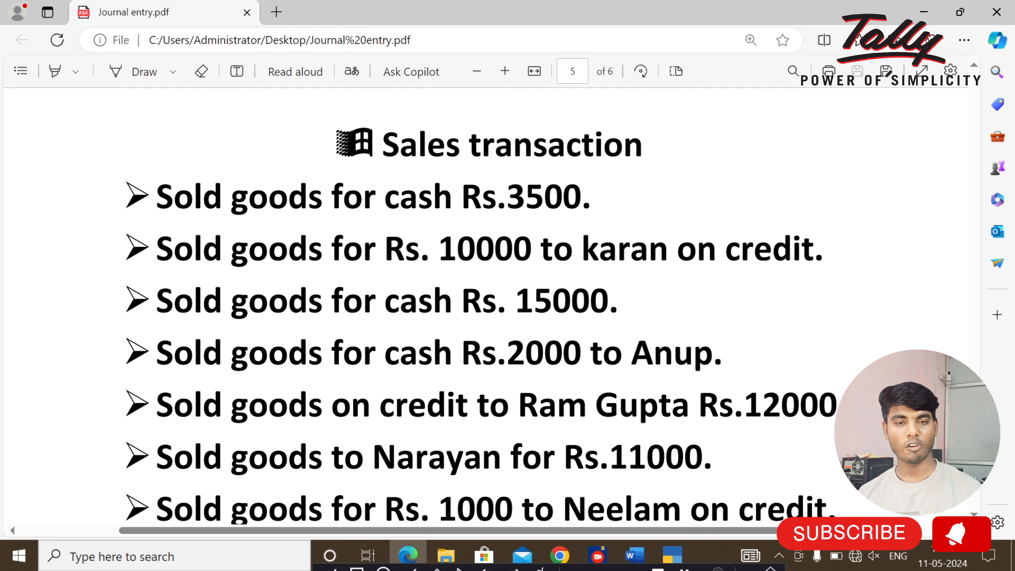
# - Switch to TallyPrime and open a new Sales voucher for Rakesh Interprises
pyautogui.click(673, 555)
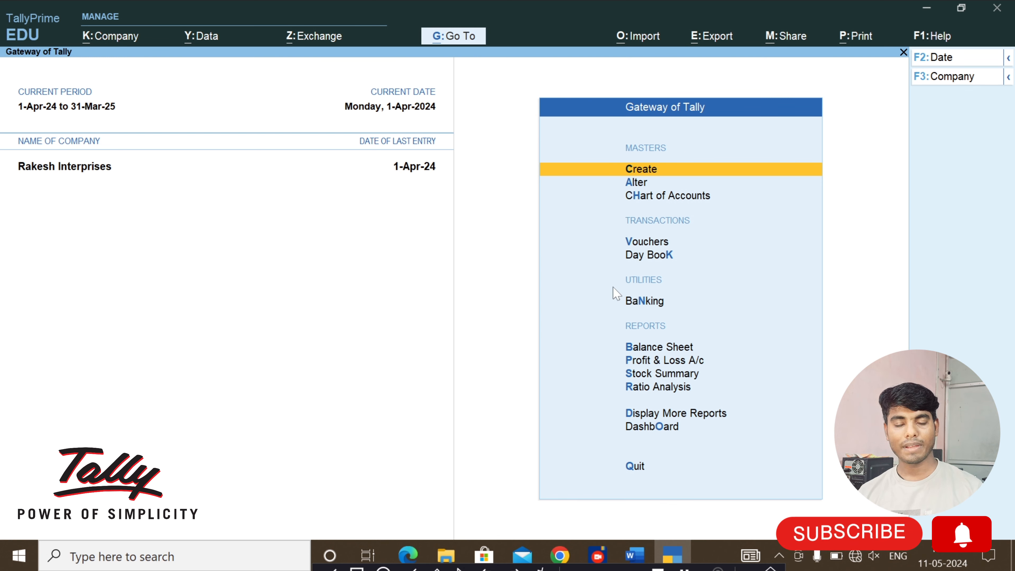
pyautogui.press('Down')
pyautogui.press('Down')
pyautogui.press('Down')
pyautogui.press('Down')
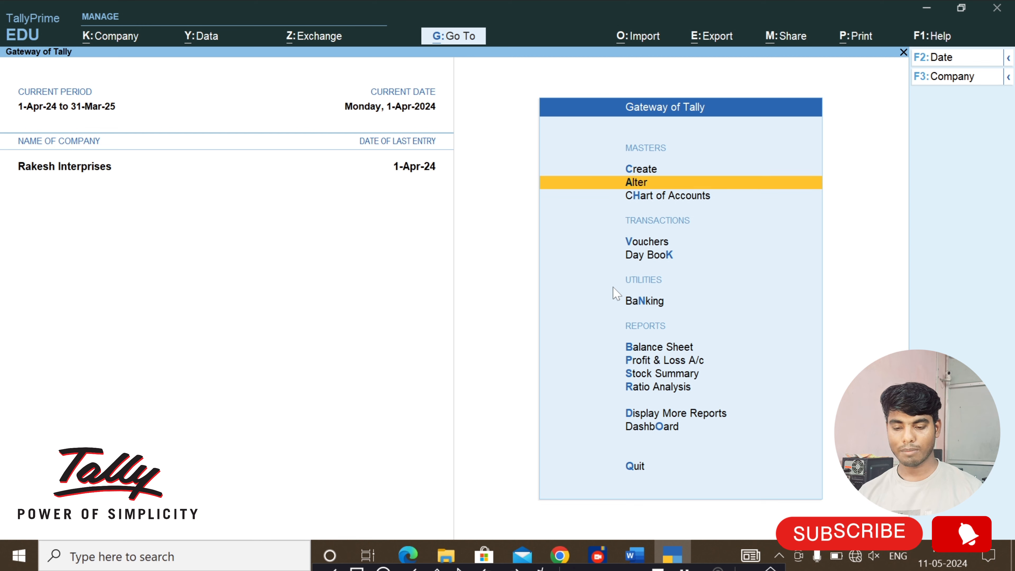
pyautogui.press('Up')
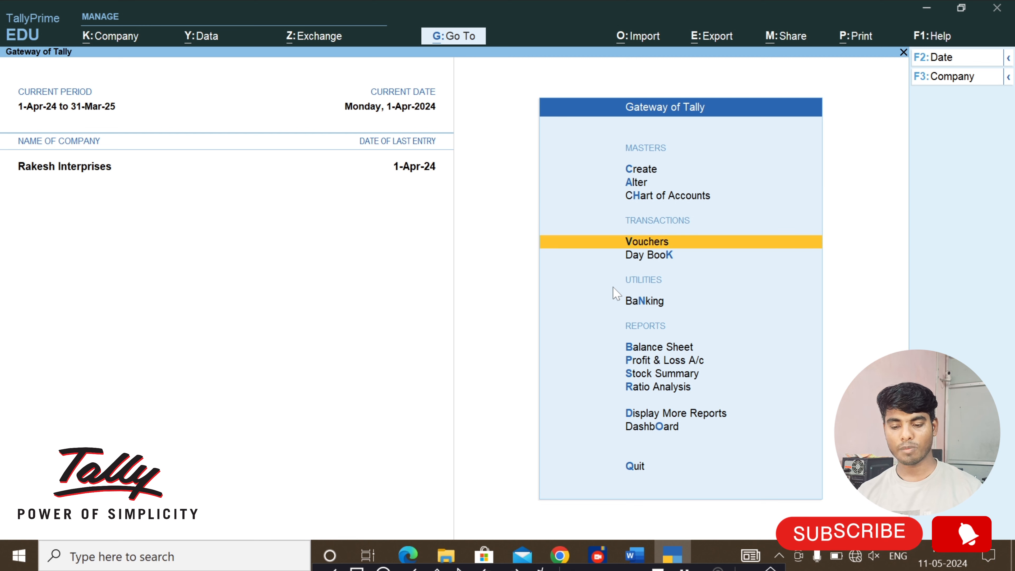
pyautogui.press('Return')
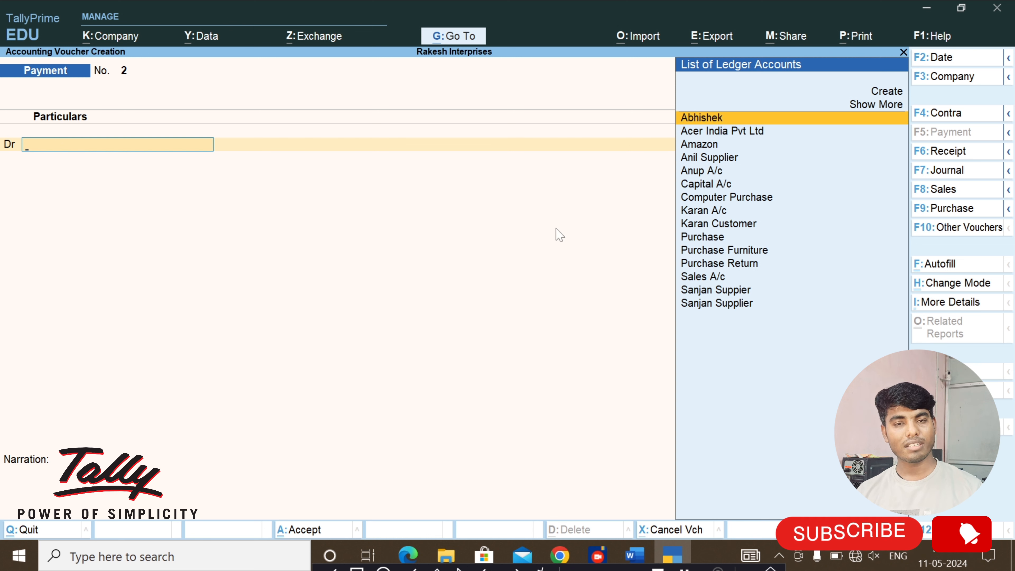
pyautogui.click(933, 193)
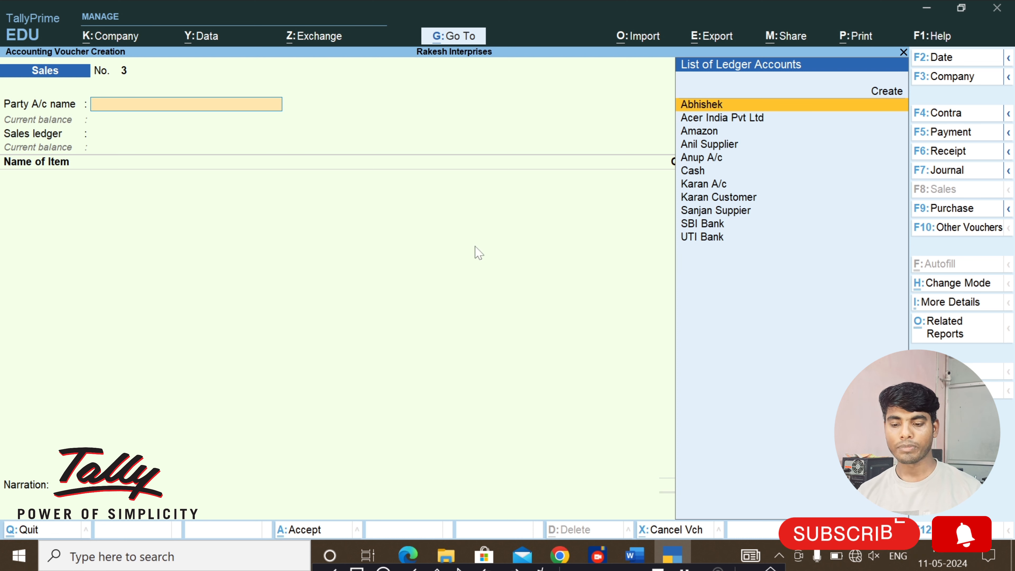
# - Change the sales voucher's entry mode to As Voucher
pyautogui.click(943, 288)
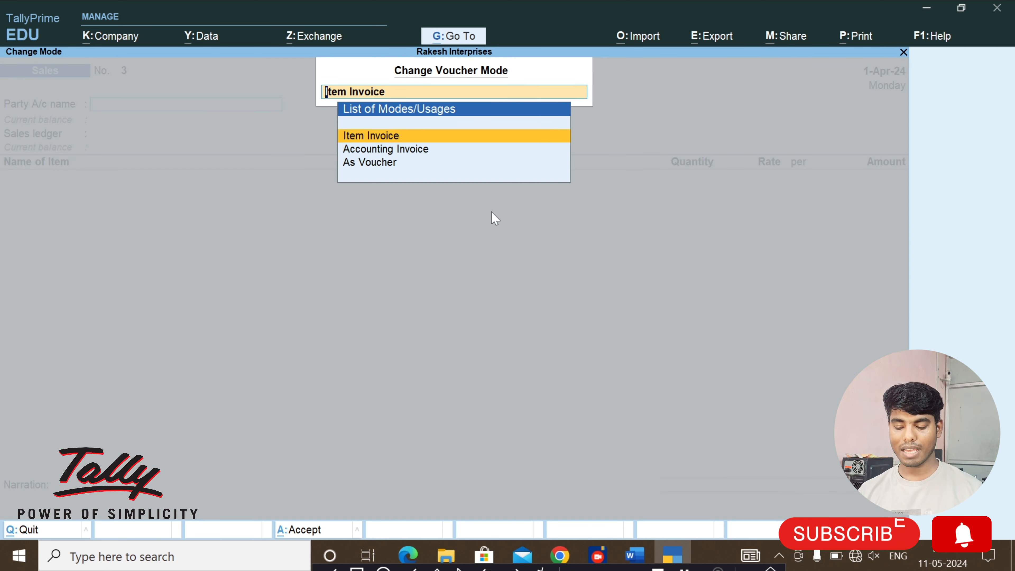
pyautogui.press('Down')
pyautogui.press('Down')
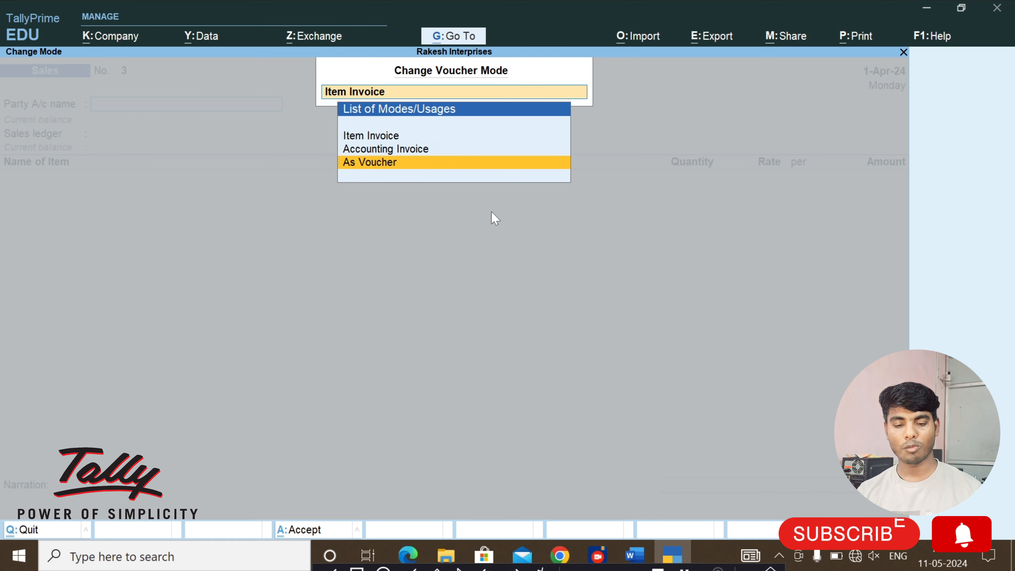
pyautogui.press('Return')
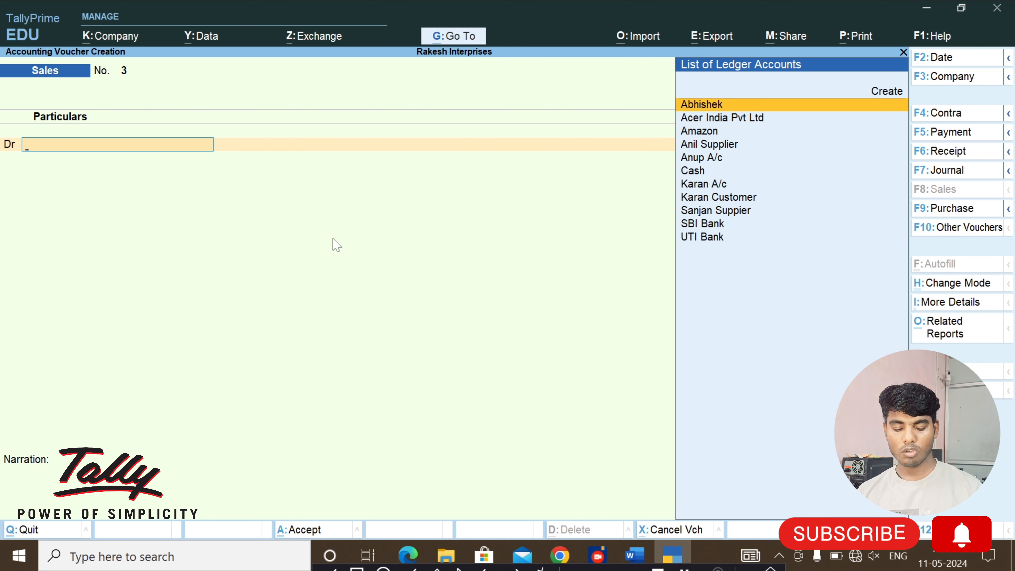
# - Check the first sale in the Journal entry PDF and choose Cash as the debit ledger of the sales voucher
pyautogui.hotkey('alt', 'Tab')
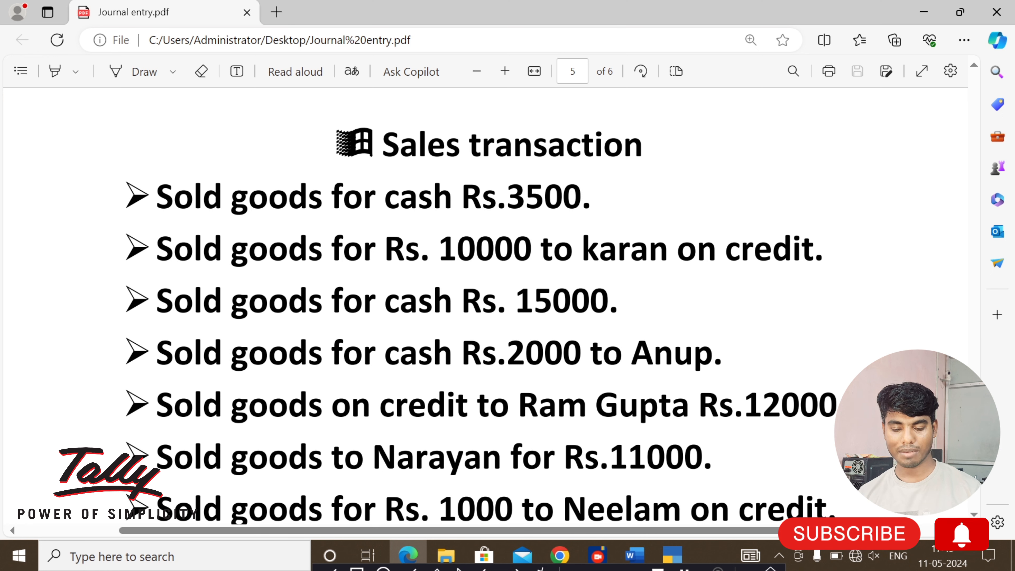
pyautogui.hotkey('alt', 'Tab')
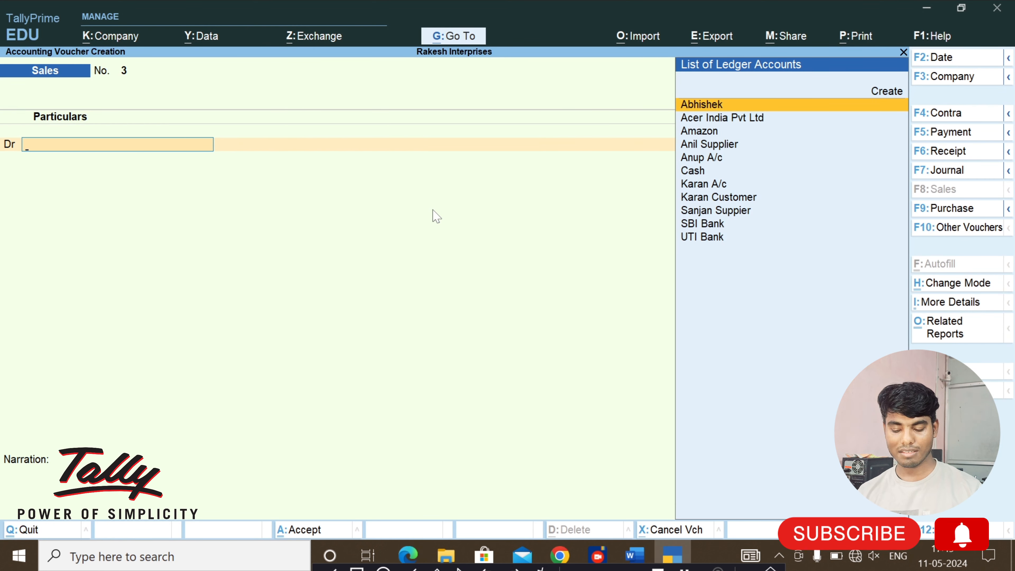
pyautogui.press('Down')
pyautogui.press('Down')
pyautogui.press('Down')
pyautogui.press('Down')
pyautogui.press('Down')
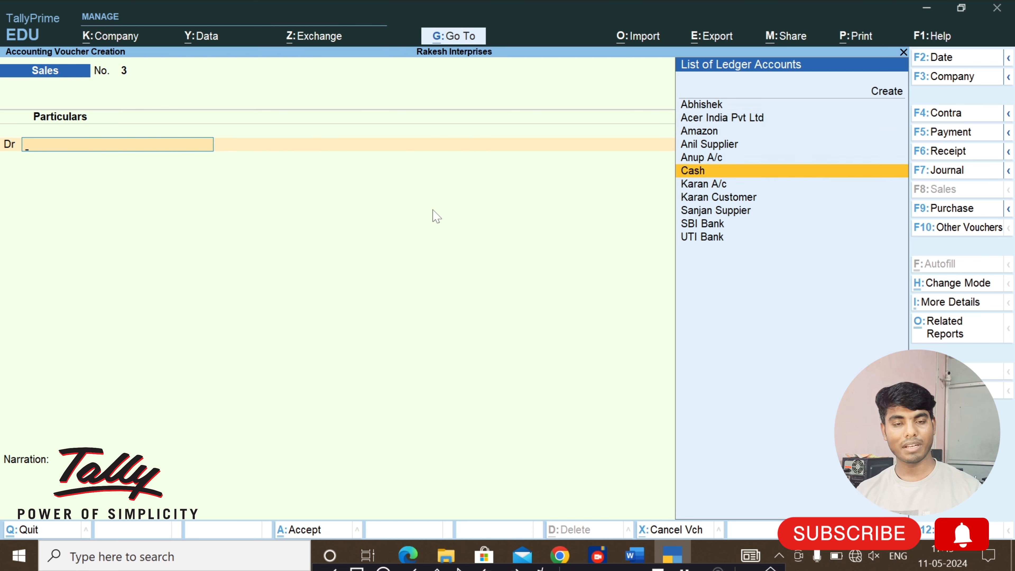
pyautogui.press('Return')
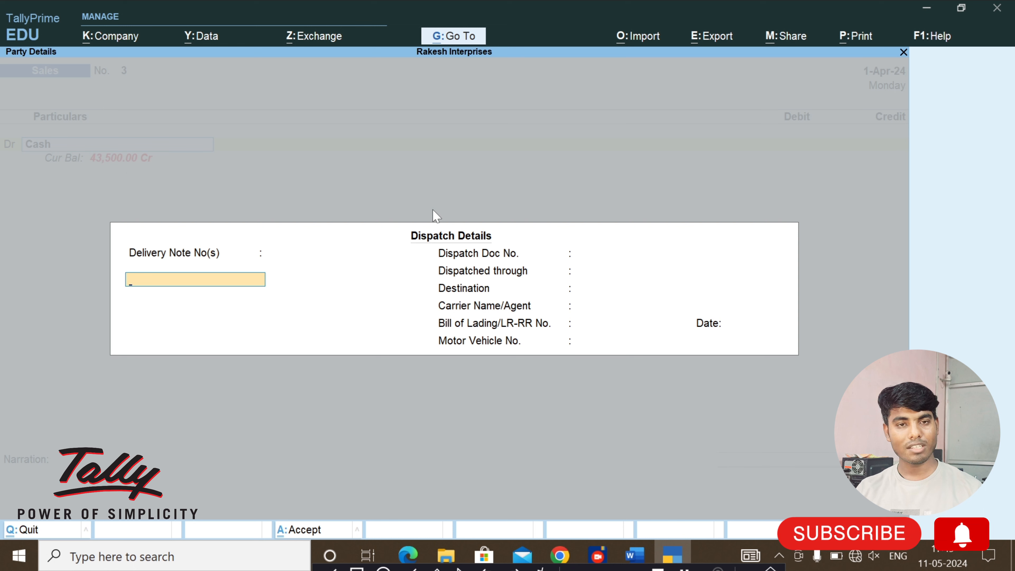
# - Leave the dispatch details blank and accept the default party details for the Cash ledger
pyautogui.press('Return')
pyautogui.press('Return')
pyautogui.press('Return')
pyautogui.press('Return')
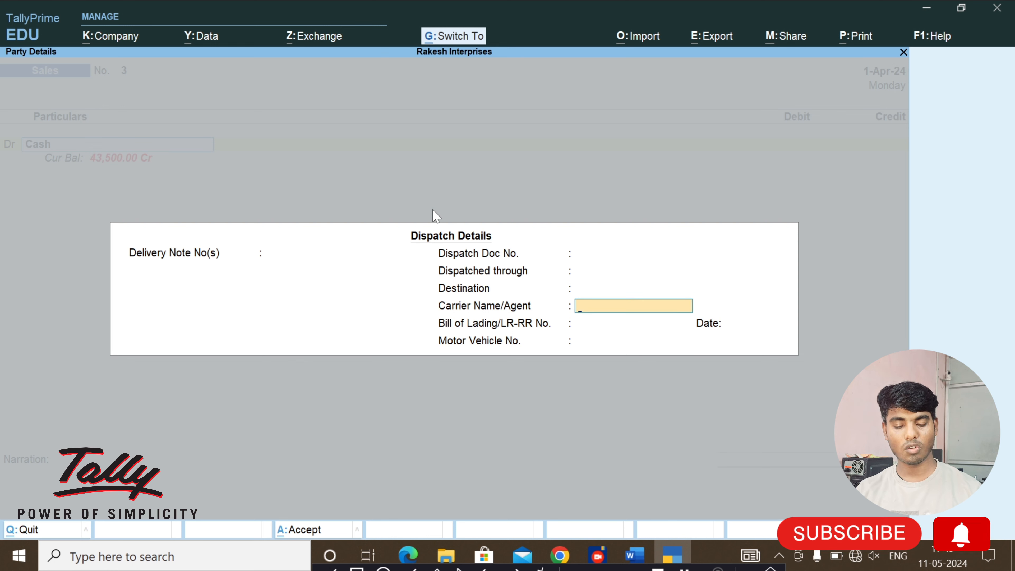
pyautogui.press('Return')
pyautogui.press('Return')
pyautogui.press('Return')
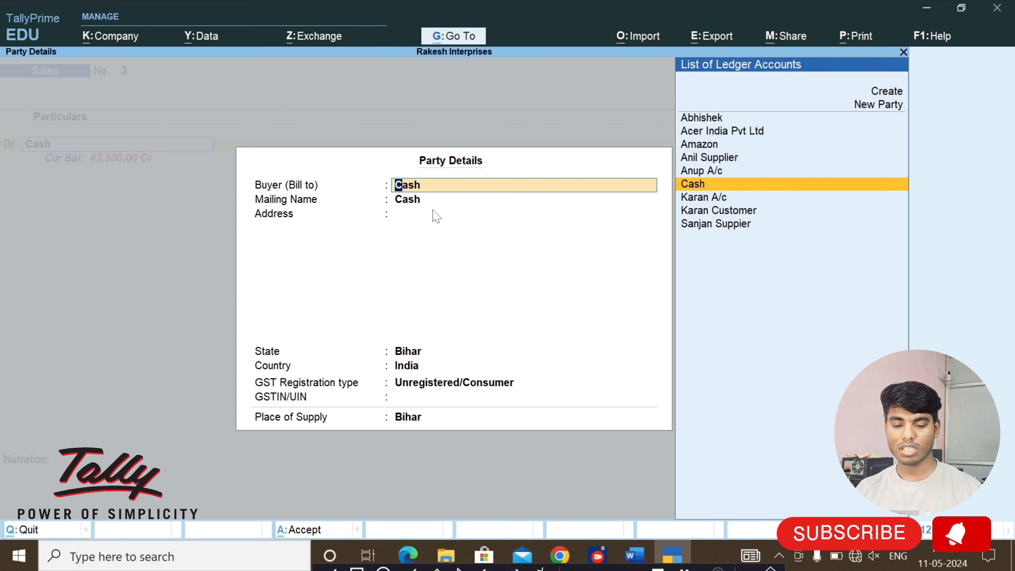
pyautogui.press('Return')
pyautogui.press('Return')
pyautogui.press('Return')
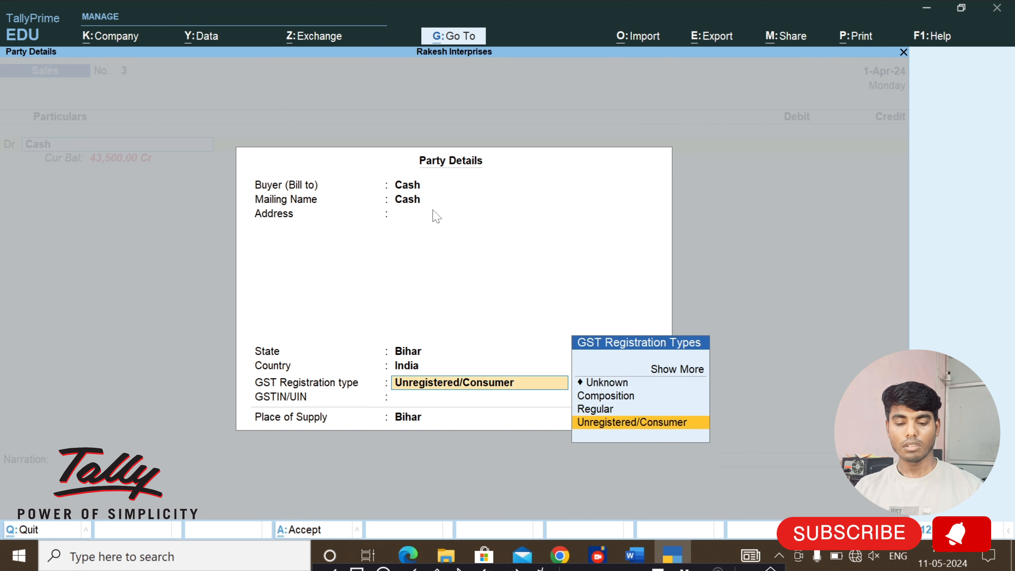
pyautogui.press('Return')
pyautogui.press('Return')
pyautogui.press('Return')
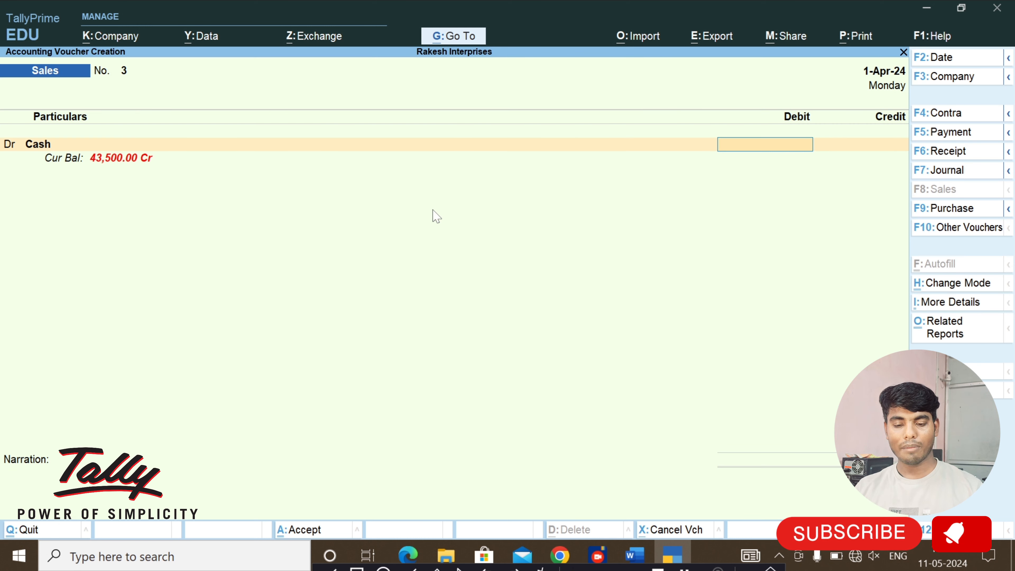
# - Debit Cash with 3500 and credit Sales A/c with the same amount
pyautogui.write('35')
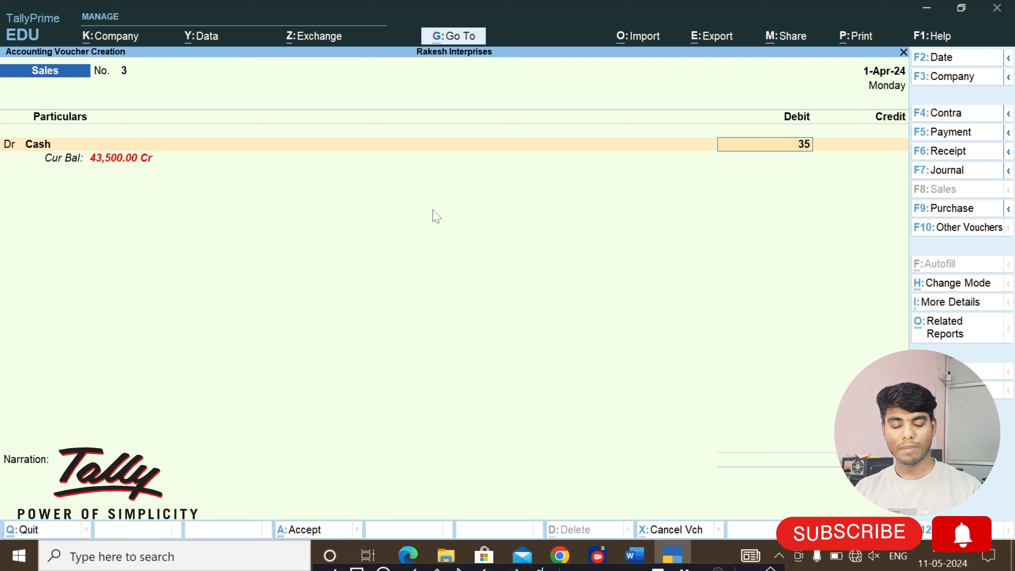
pyautogui.write('00')
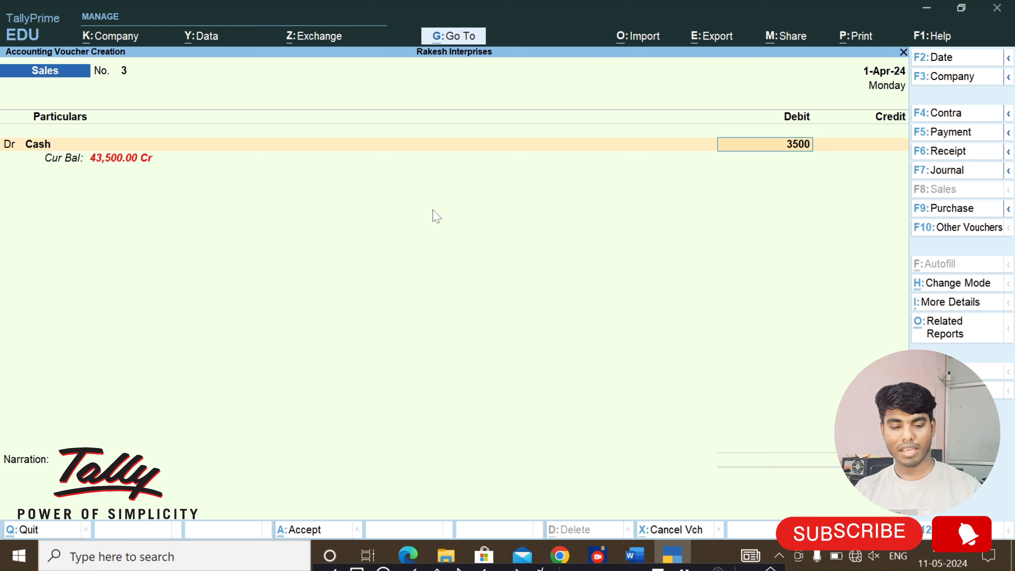
pyautogui.press('Return')
pyautogui.press('Return')
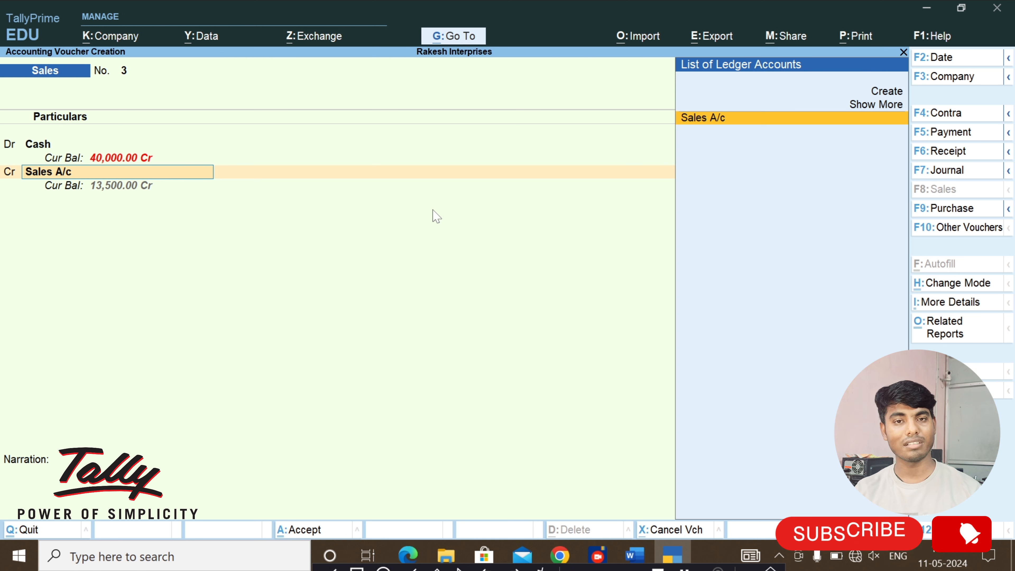
pyautogui.press('Return')
pyautogui.press('Escape')
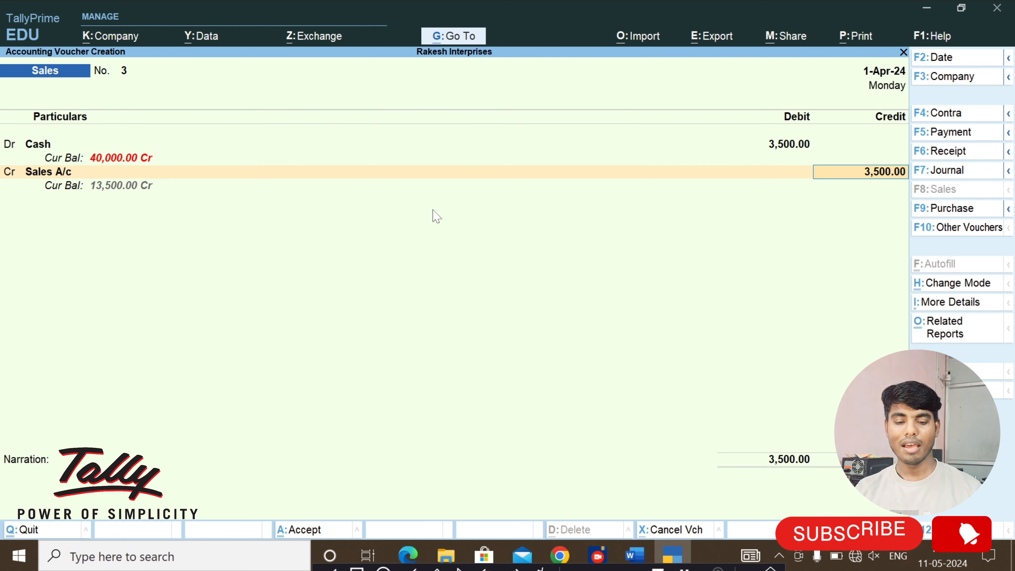
pyautogui.press('Return')
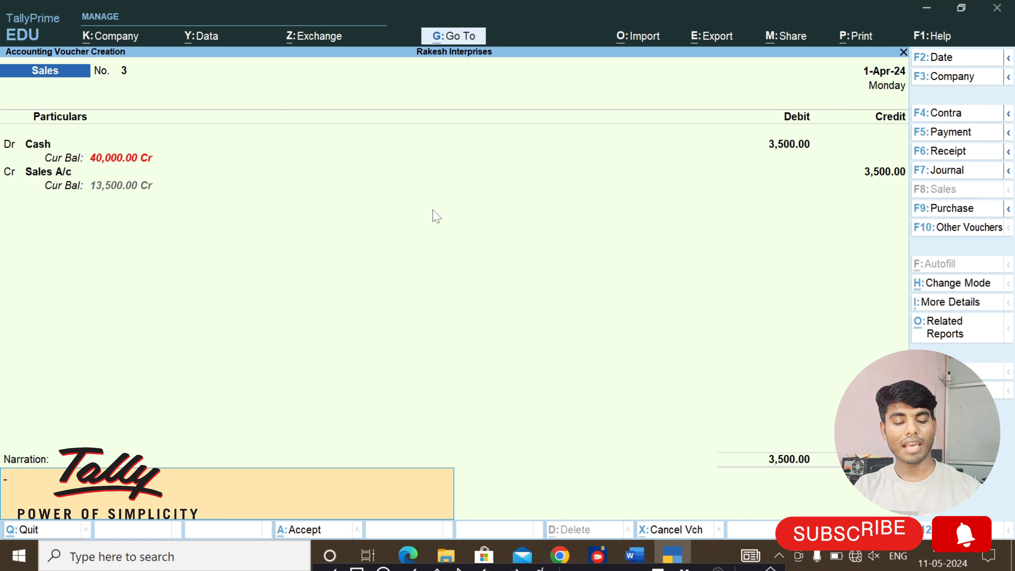
# - Enter a narration stating that goods were sold for cash for 3500, and save the sales voucher
pyautogui.write('sold')
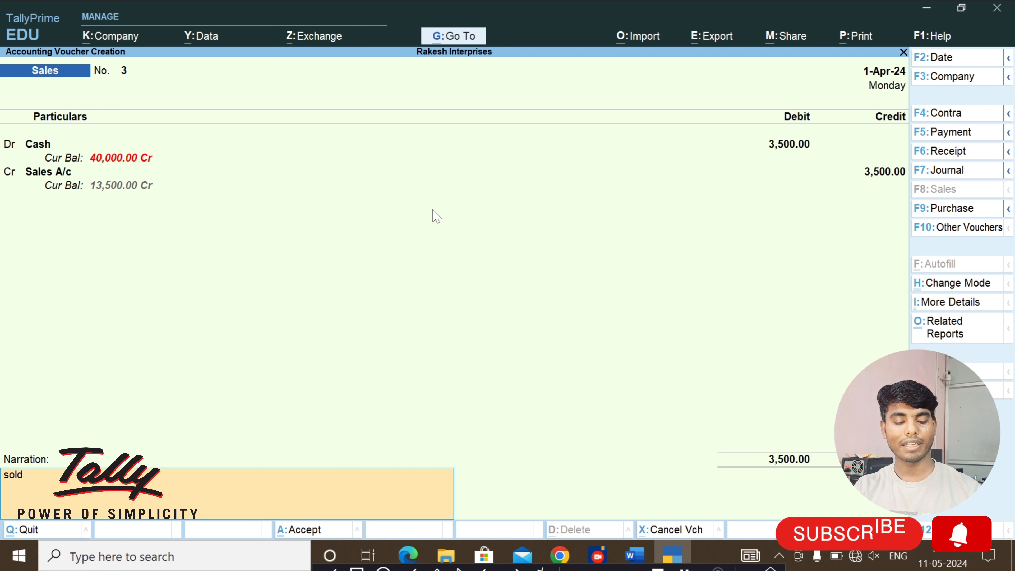
pyautogui.write(' goods')
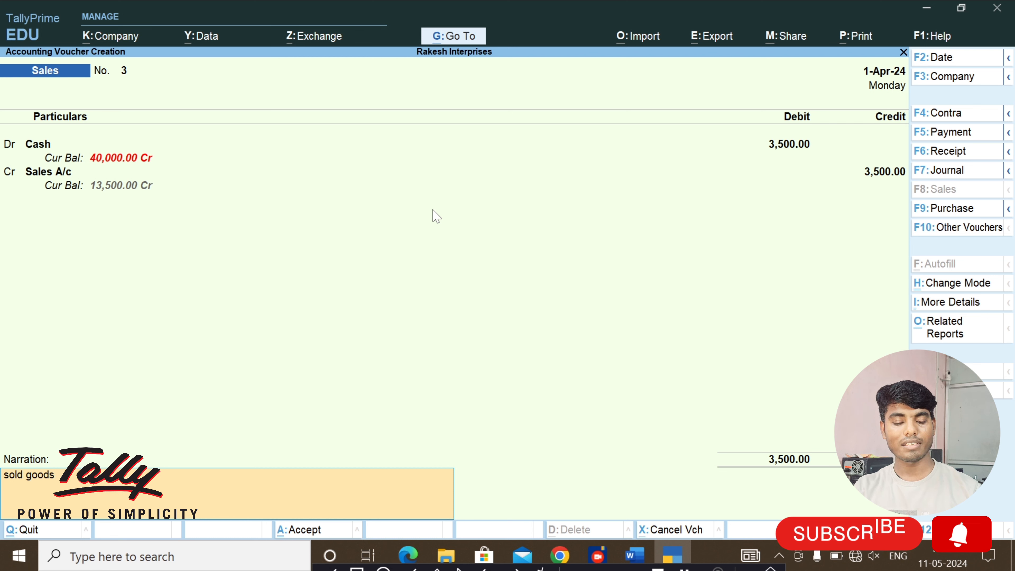
pyautogui.write(' f')
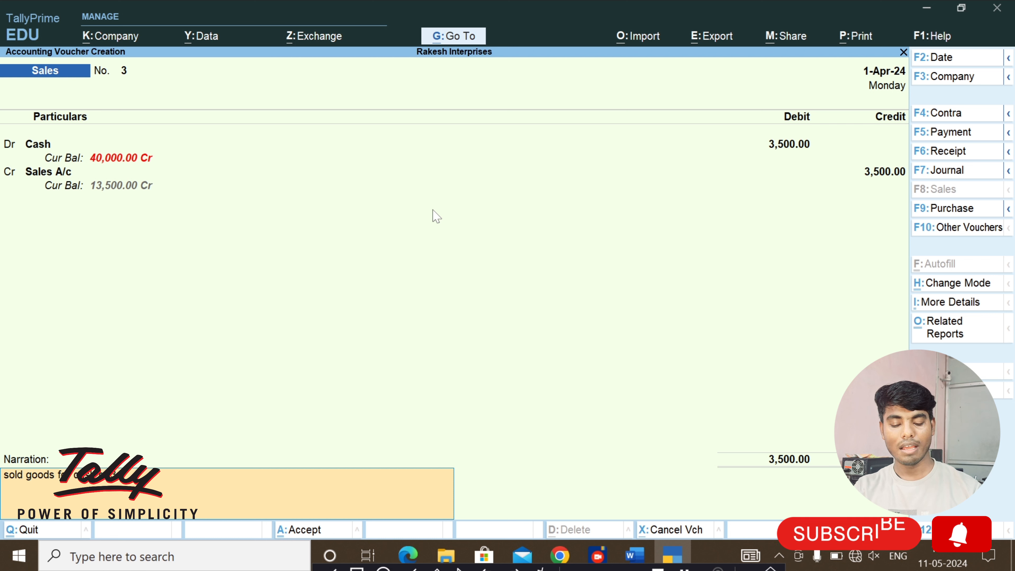
pyautogui.write('00')
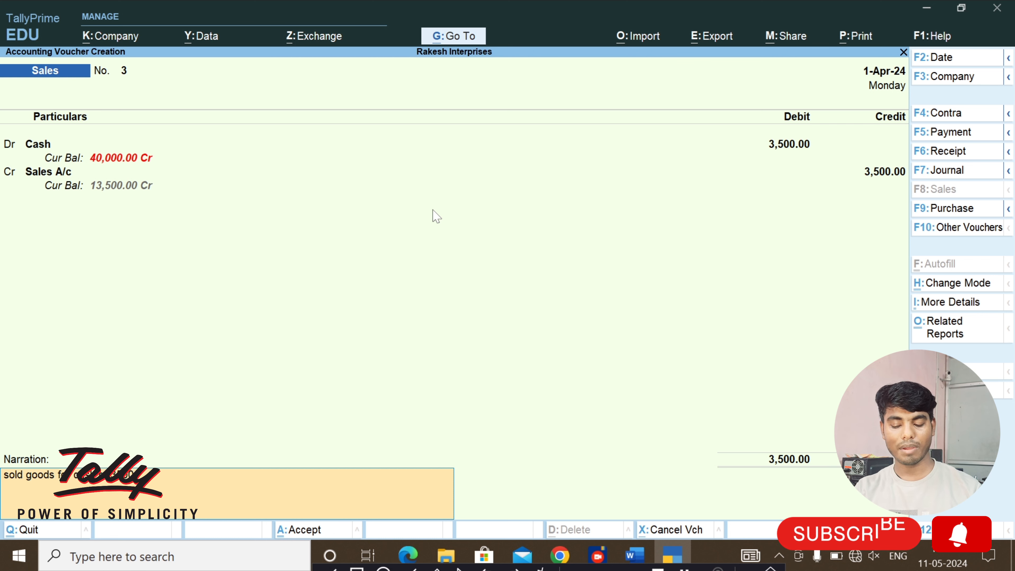
pyautogui.press('Return')
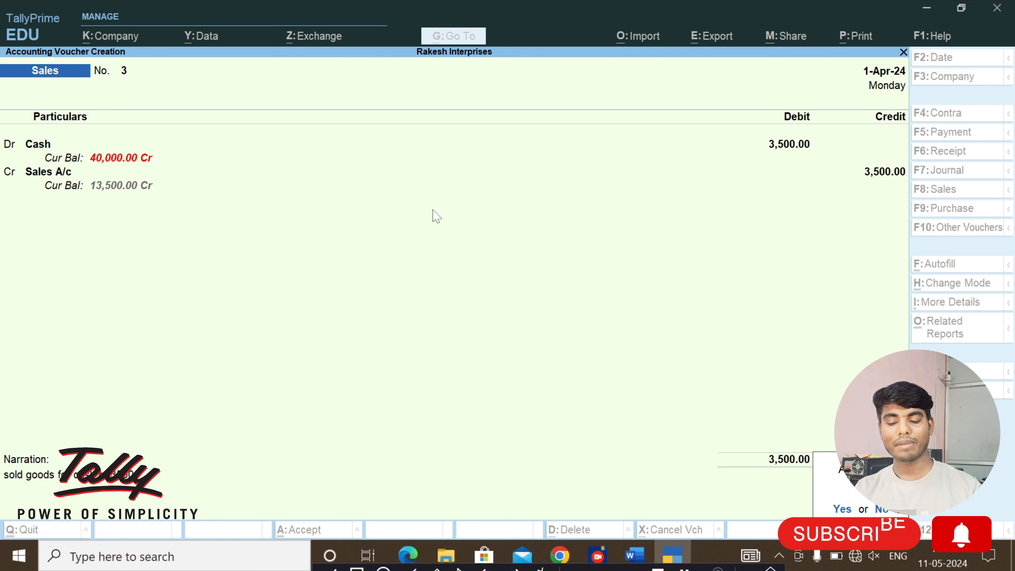
pyautogui.press('Return')
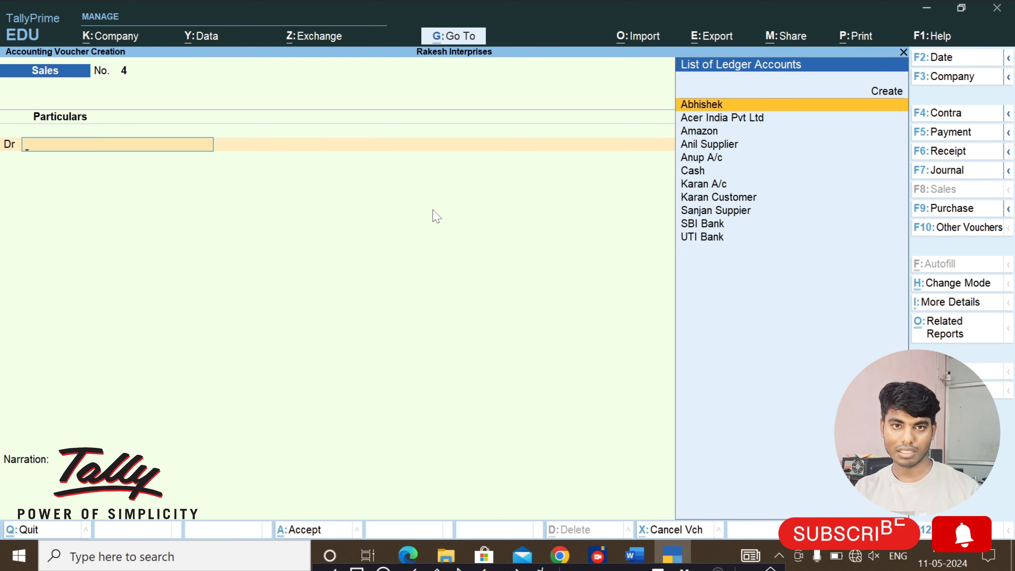
# - Check the second sale in the Journal entry PDF and start a new customer ledger from the voucher's debit line
pyautogui.hotkey('alt', 'Tab')
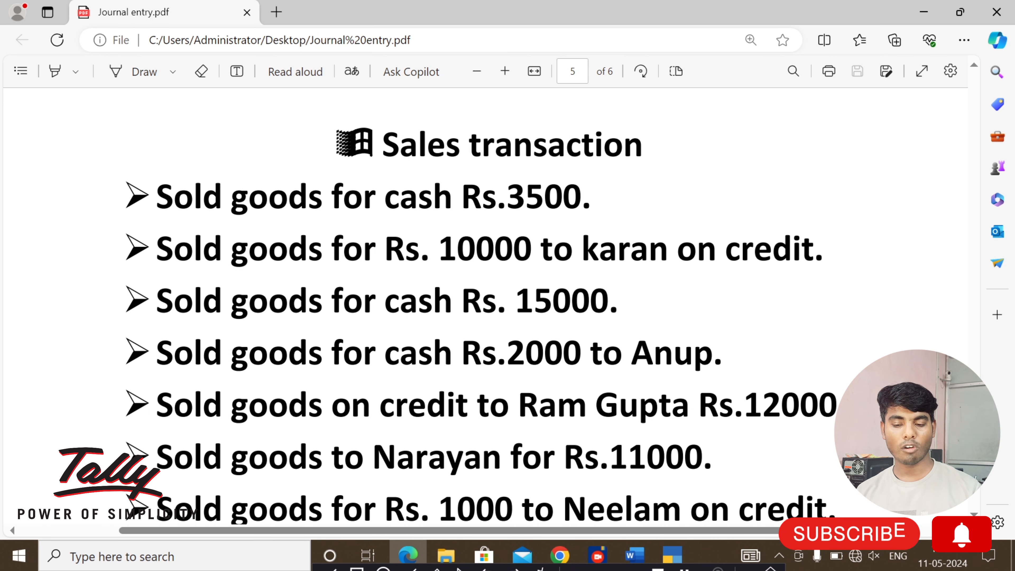
pyautogui.hotkey('alt', 'Tab')
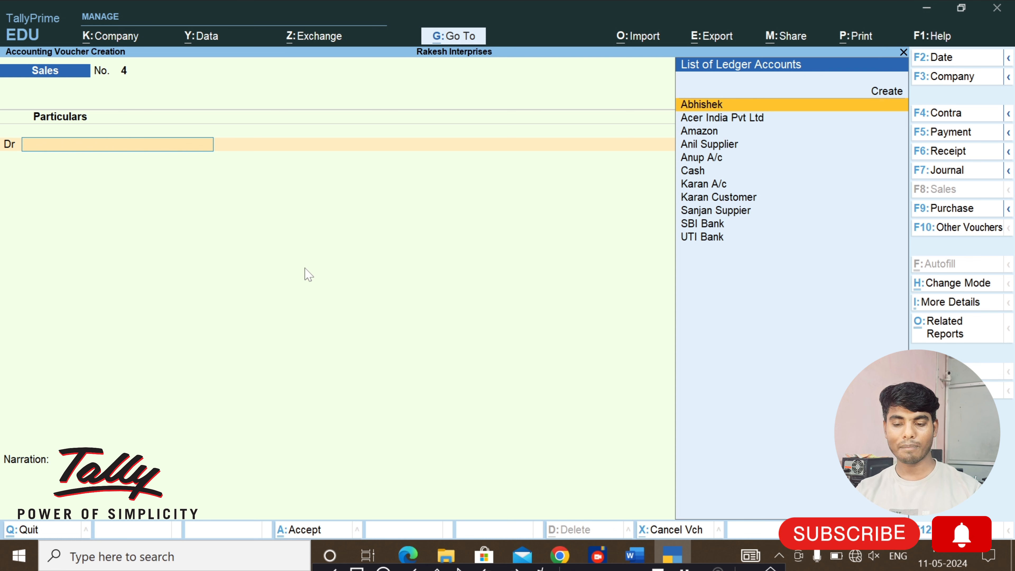
pyautogui.press('Up')
pyautogui.press('Return')
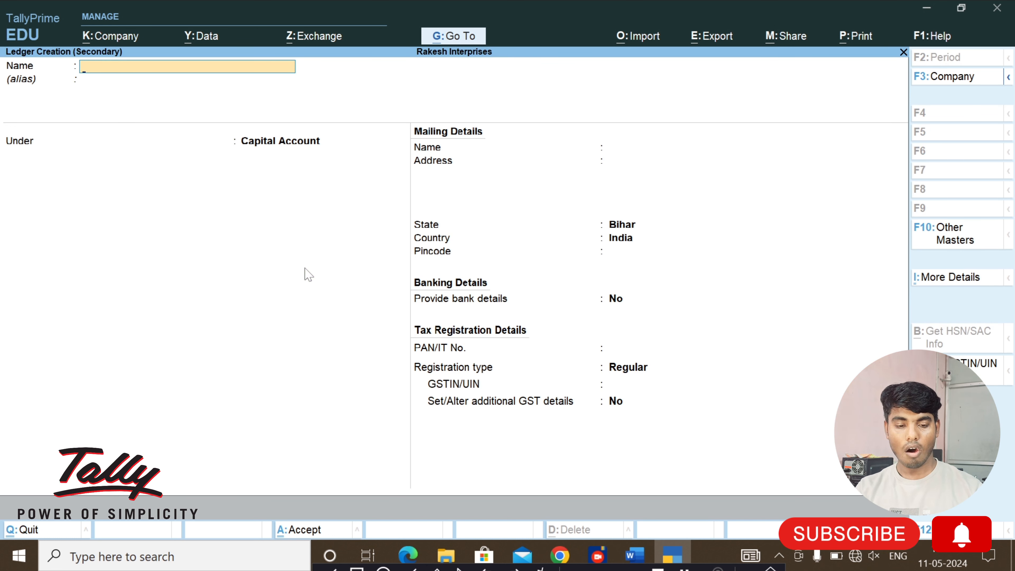
# - Name the new ledger with the customer's name followed by Account, and leave the alias blank
pyautogui.write('Karan a')
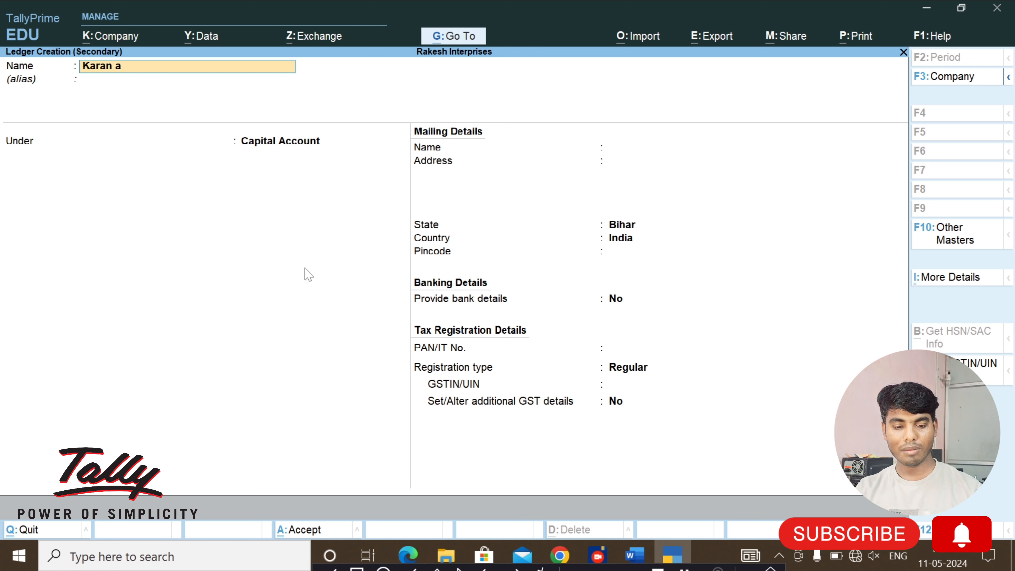
pyautogui.write('/c')
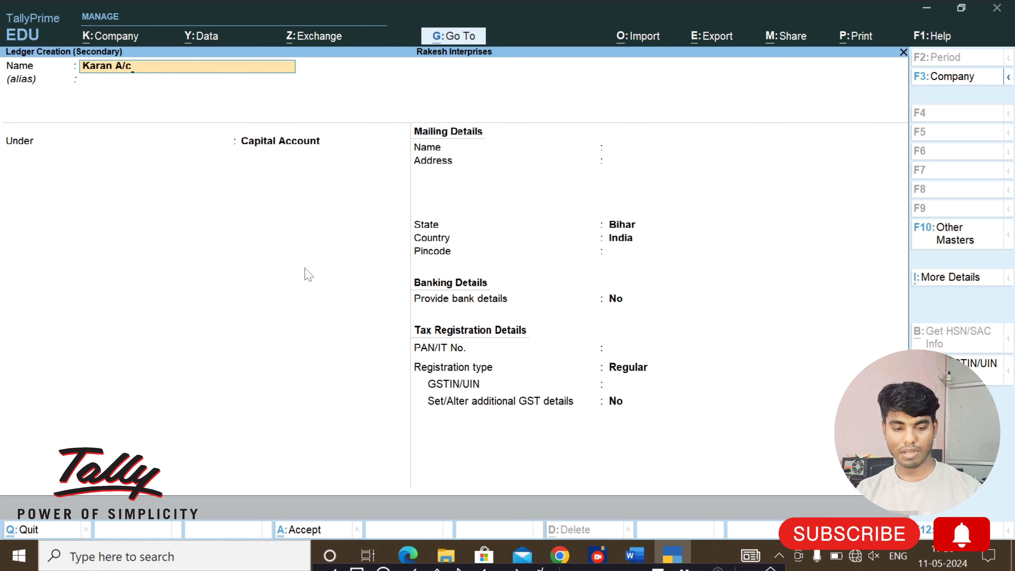
pyautogui.press('Return')
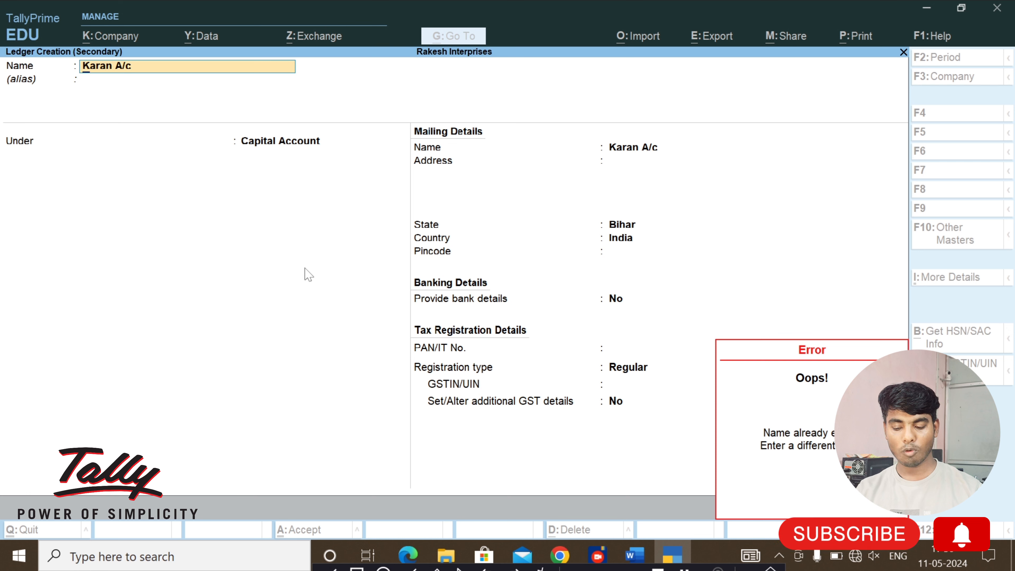
pyautogui.press('Escape')
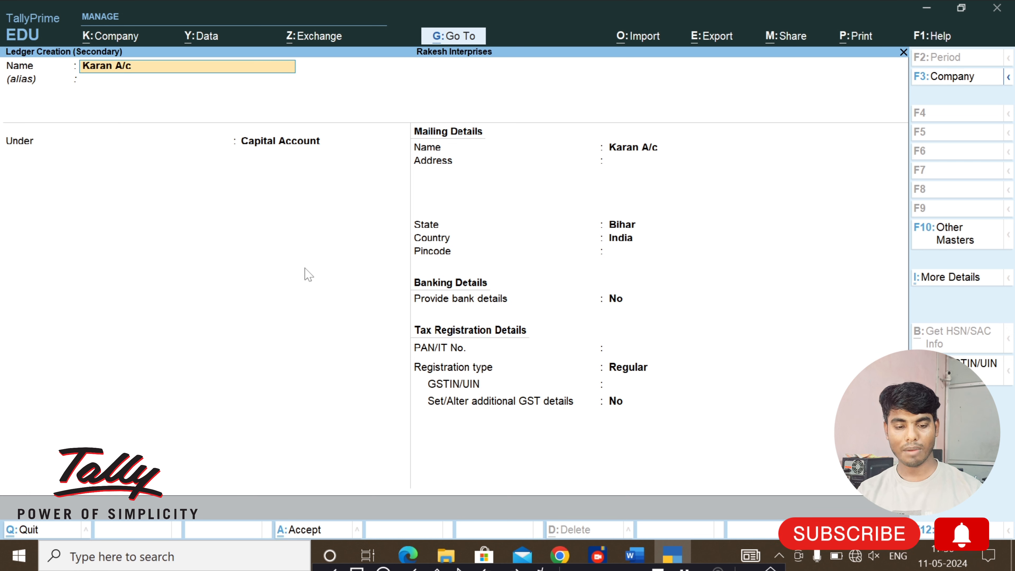
pyautogui.press('Return')
pyautogui.press('Escape')
pyautogui.press('BackSpace')
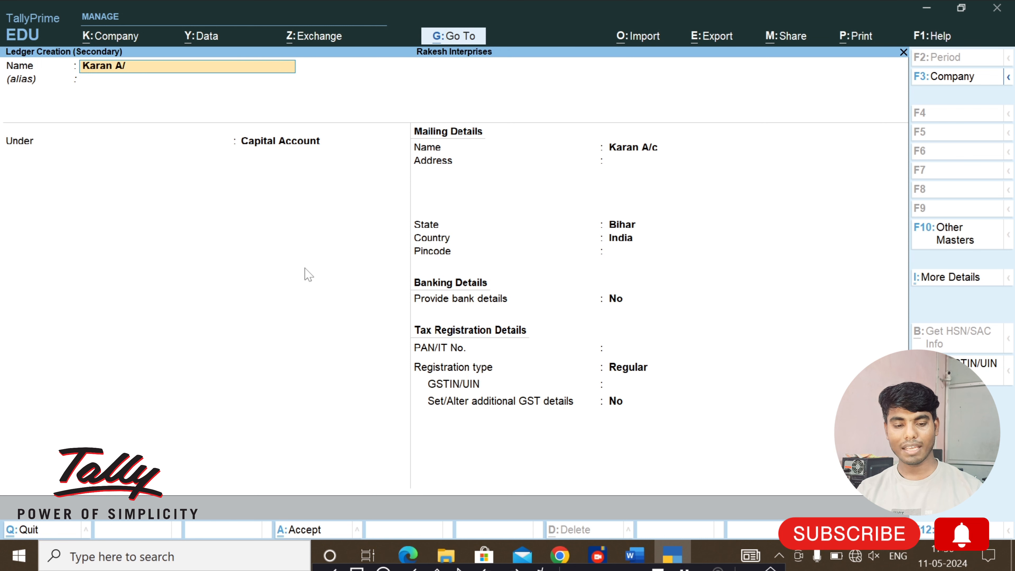
pyautogui.write('ccount')
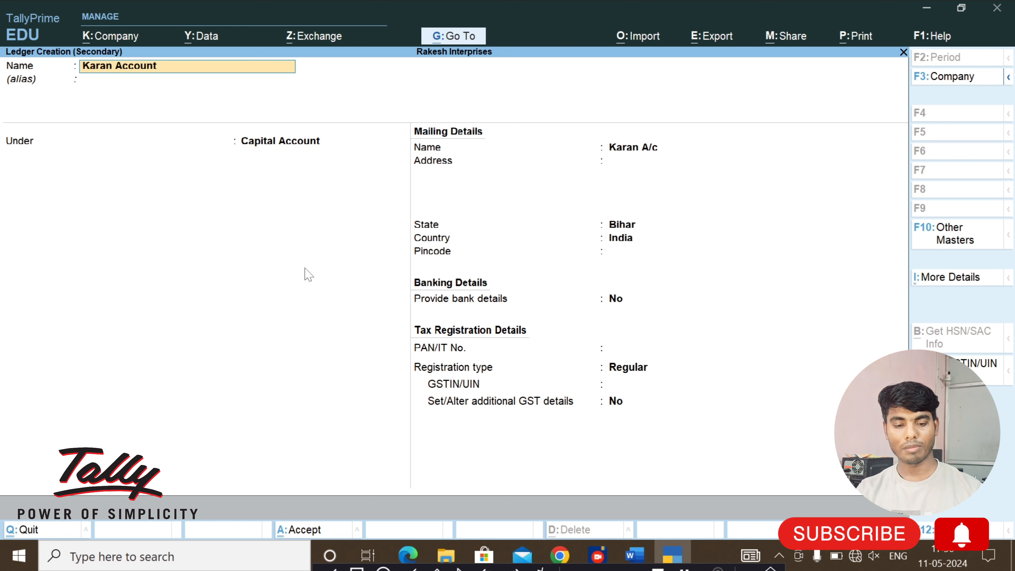
pyautogui.press('Return')
pyautogui.press('Return')
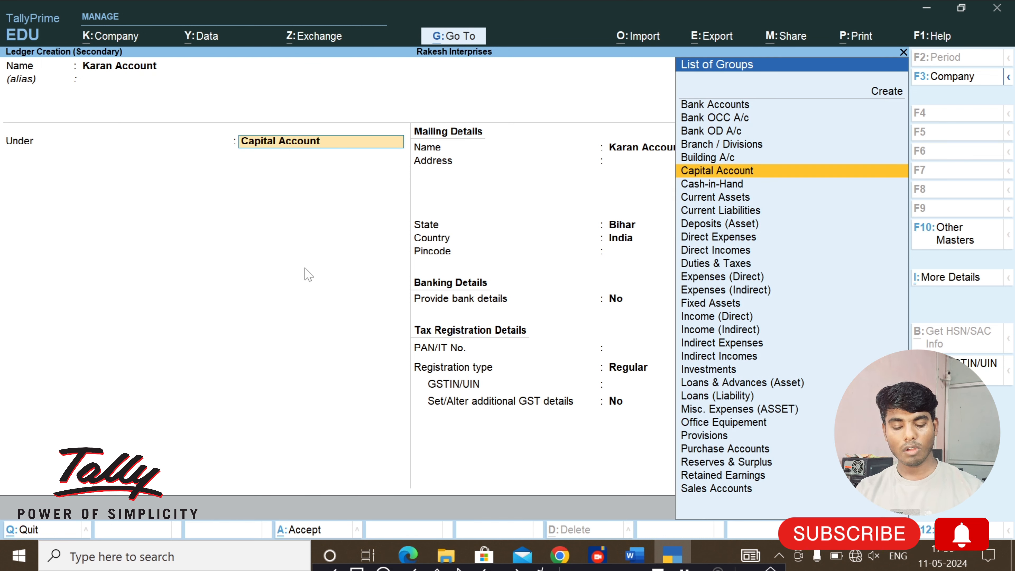
# - Place the new customer ledger under Sundry Debtors and save it
pyautogui.write('Su')
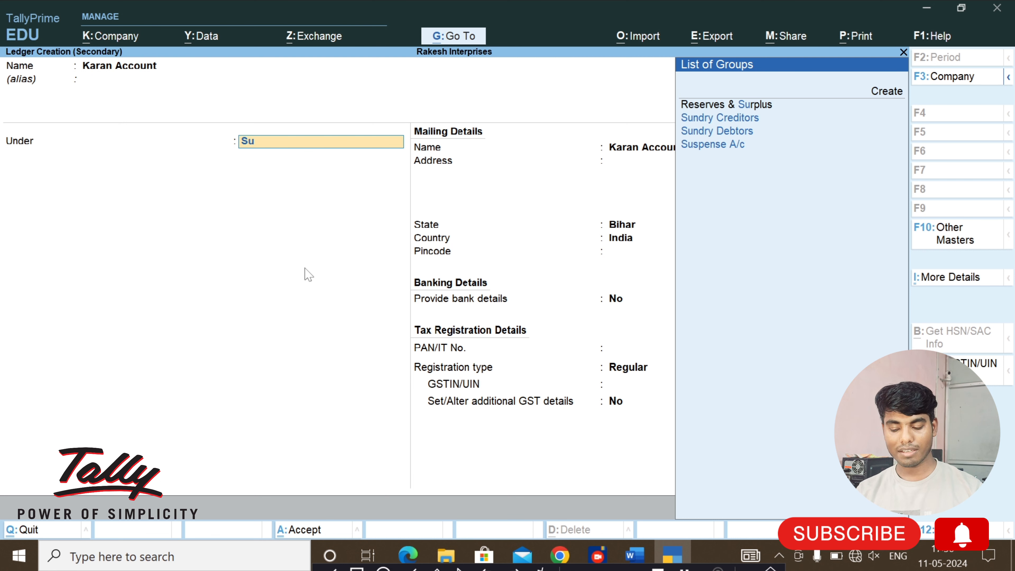
pyautogui.press('Down')
pyautogui.press('Down')
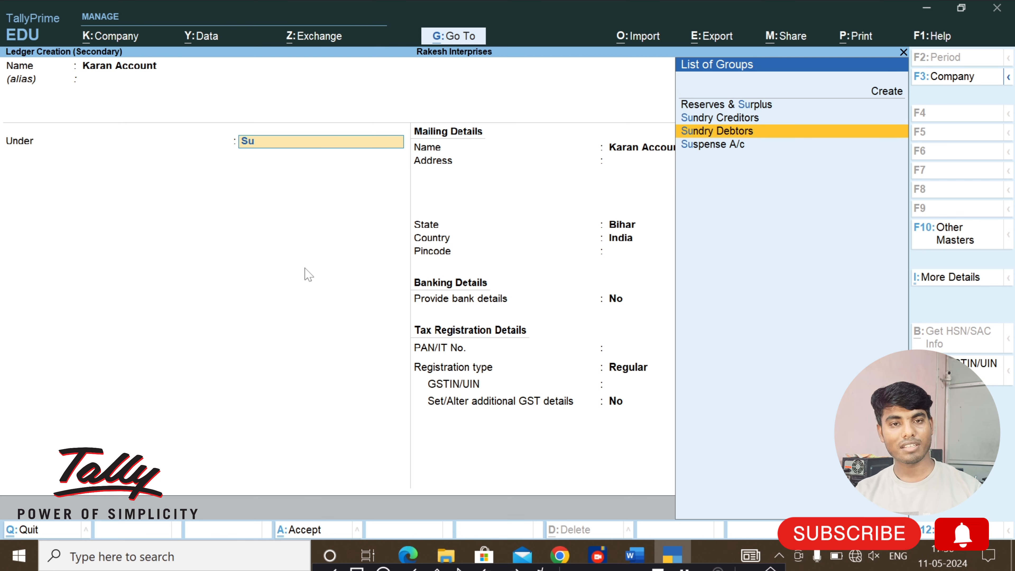
pyautogui.press('Return')
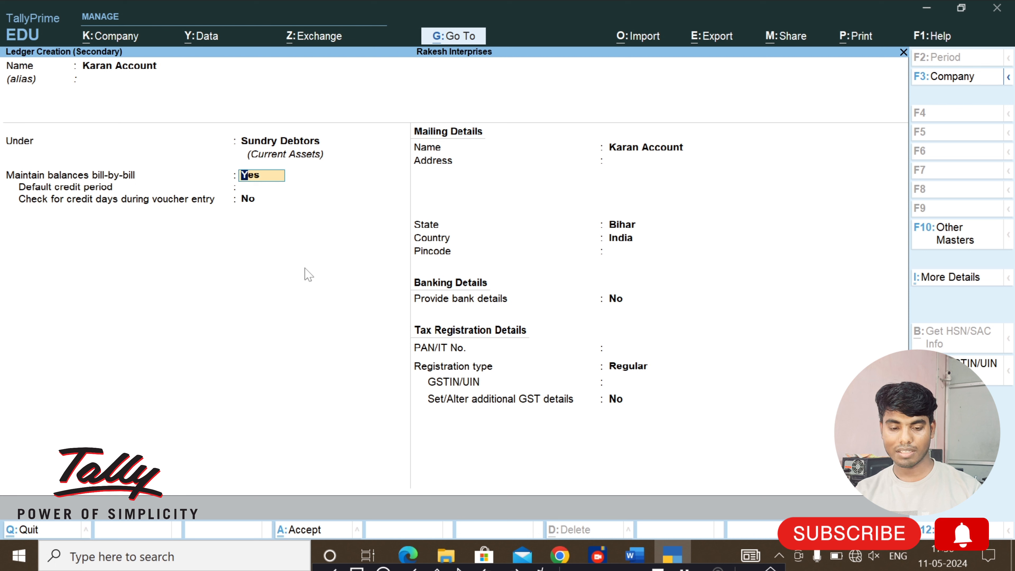
pyautogui.hotkey('ctrl', 'a')
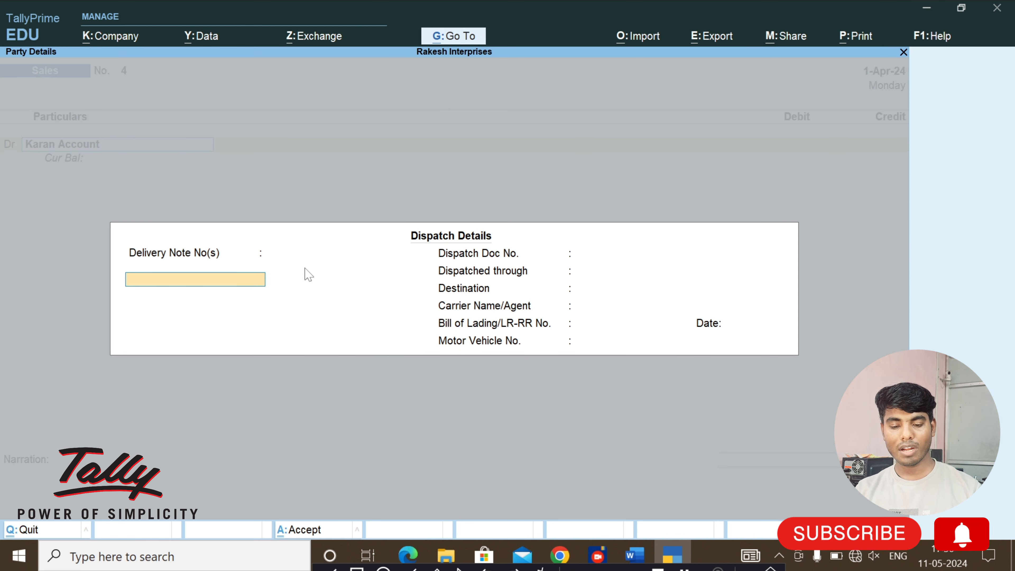
# - Leave the dispatch details blank and accept the default party details for the new customer ledger
pyautogui.hotkey('ctrl', 'a')
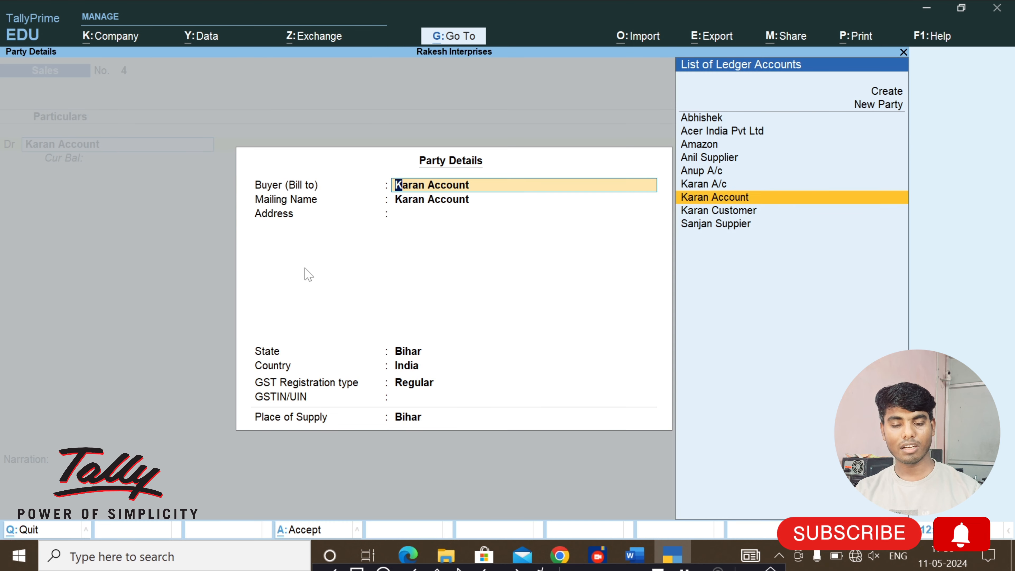
pyautogui.press('Return')
pyautogui.press('Return')
pyautogui.press('Return')
pyautogui.press('Return')
pyautogui.press('Return')
pyautogui.press('Return')
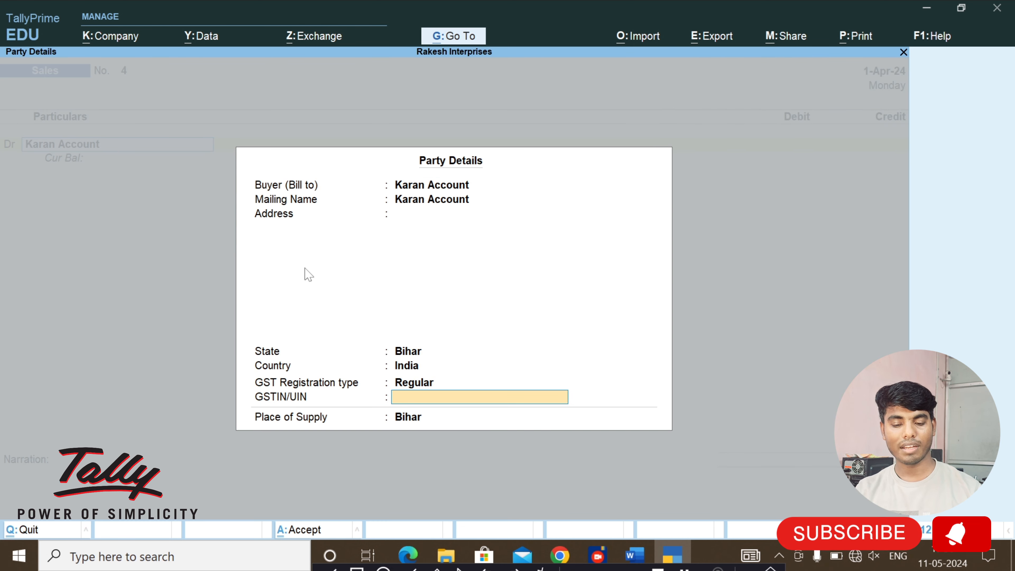
pyautogui.press('Return')
pyautogui.press('Return')
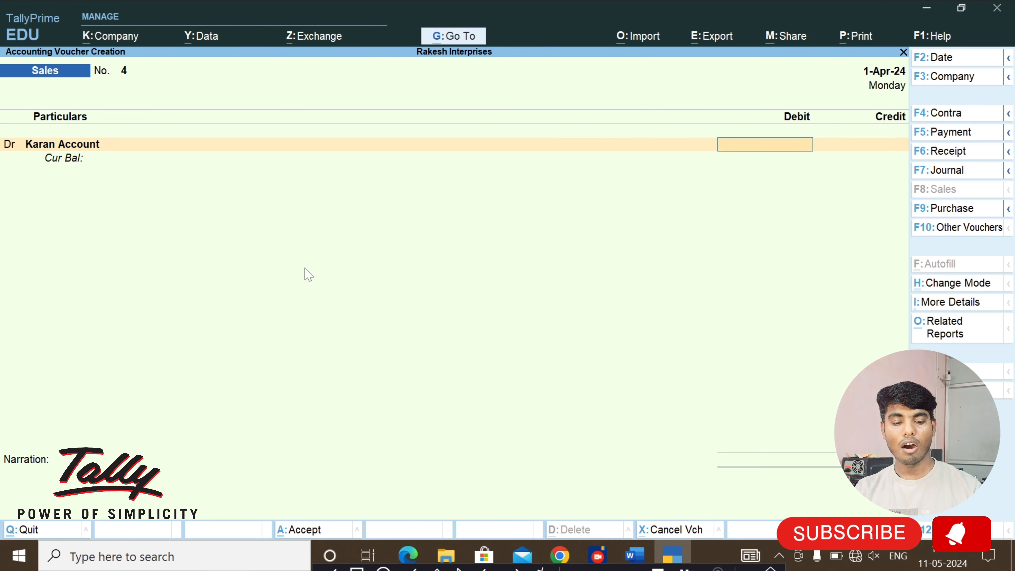
# - Debit the customer's ledger with 10000 and allocate the amount as On Account in the bill-wise details
pyautogui.write('10000')
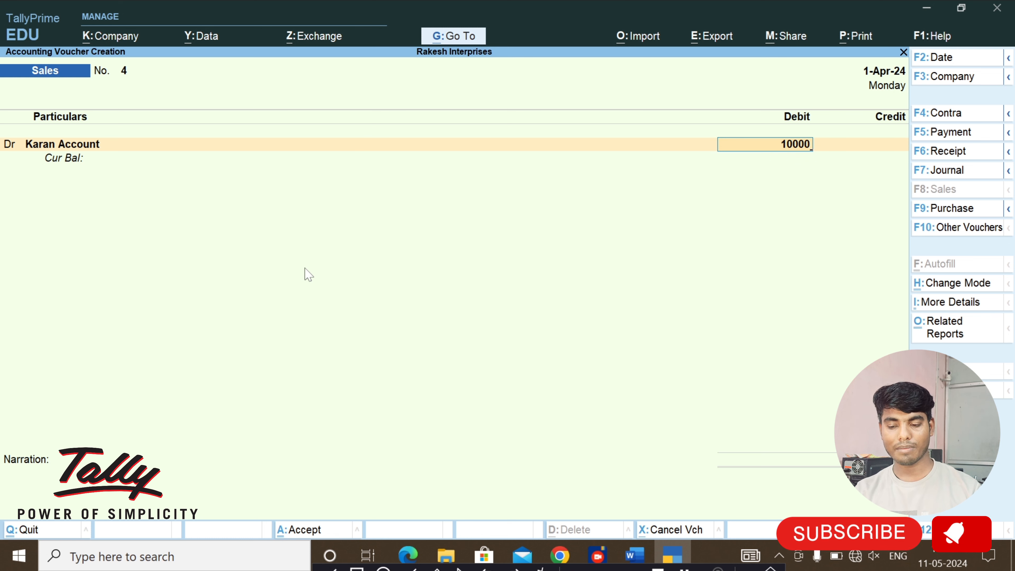
pyautogui.press('Return')
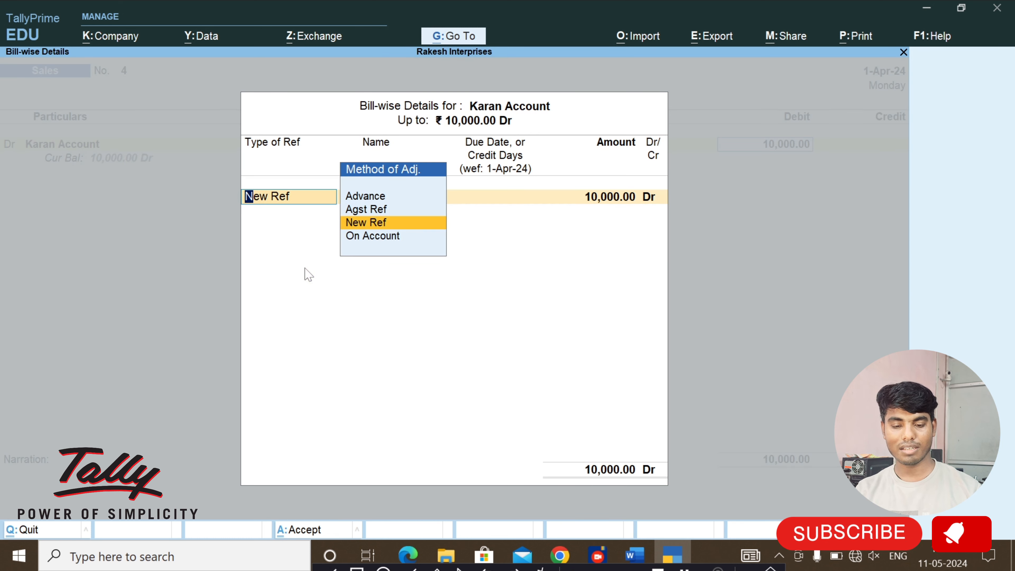
pyautogui.press('Down')
pyautogui.press('Return')
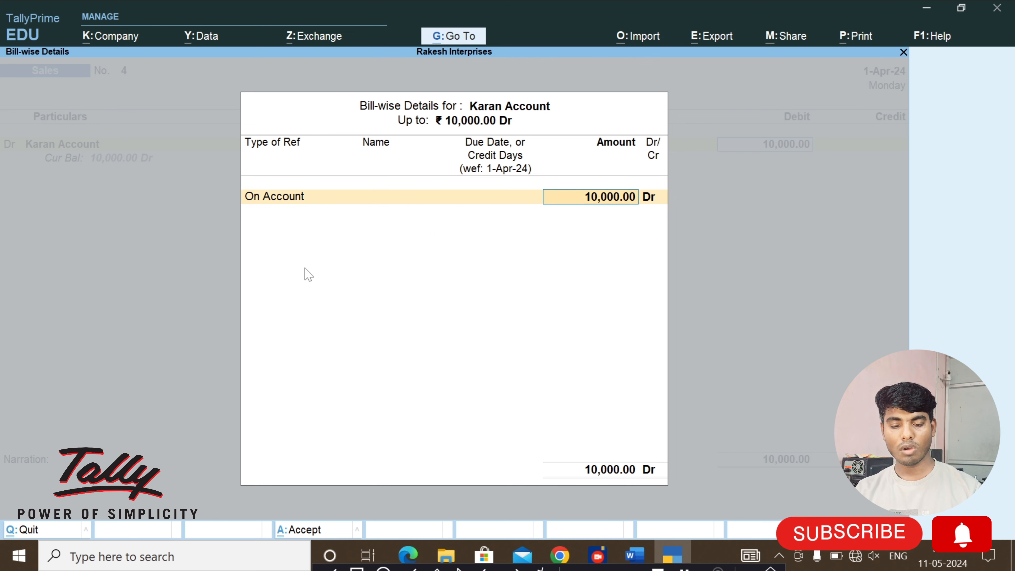
pyautogui.press('Return')
pyautogui.press('Return')
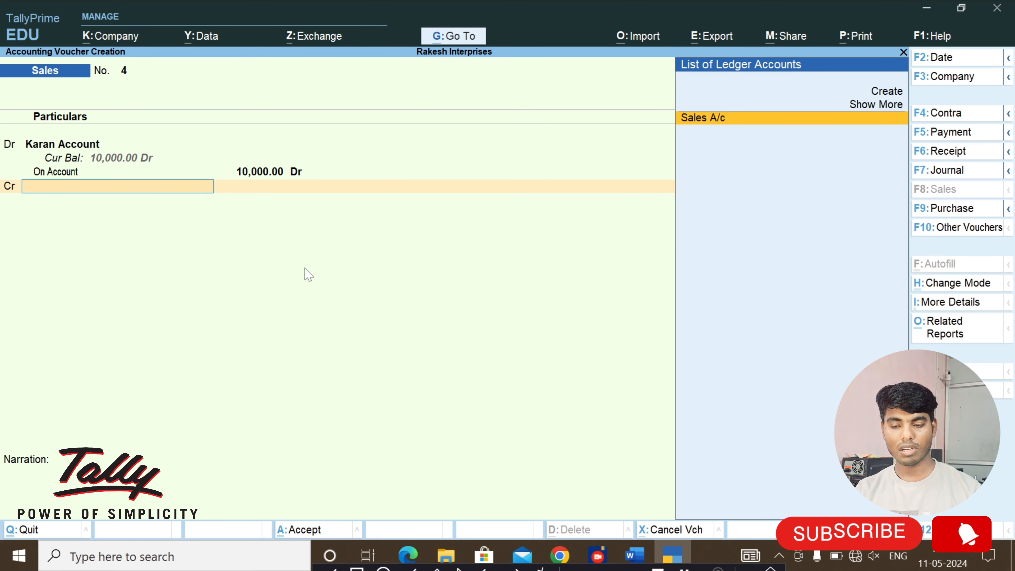
# - Credit Sales A/c with the same 10000, leaving the inventory allocation empty
pyautogui.press('Return')
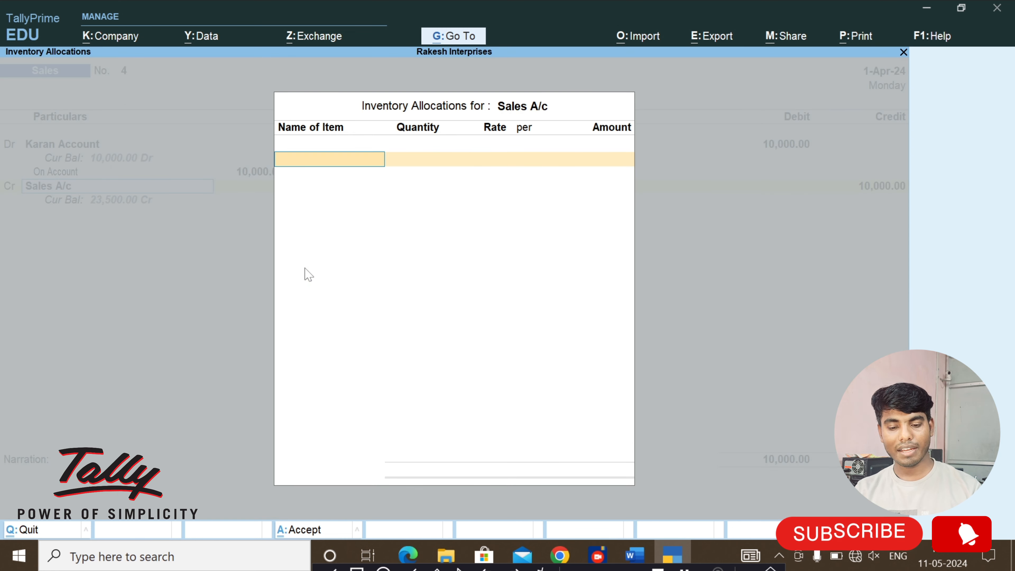
pyautogui.press('Return')
pyautogui.press('Return')
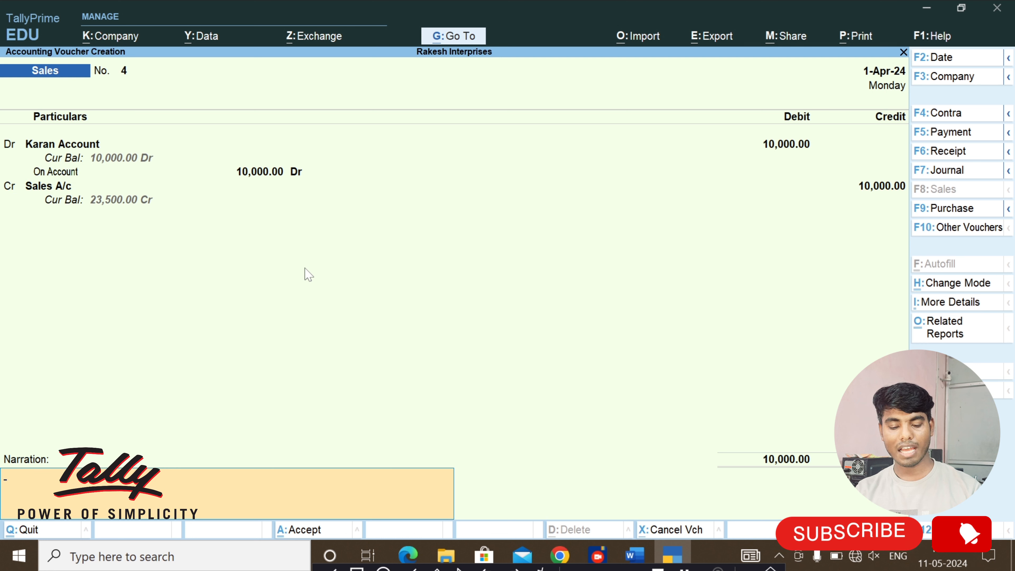
# - Enter a narration based on the PDF wording, stating that goods were sold for 10000 to the customer on credit
pyautogui.write('sod')
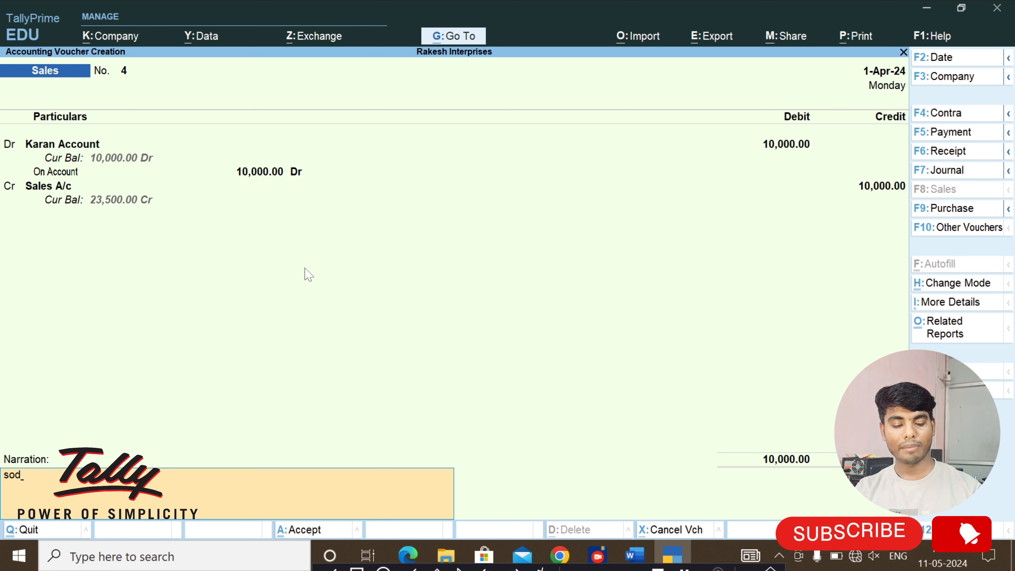
pyautogui.write(' to')
pyautogui.press('BackSpace')
pyautogui.press('BackSpace')
pyautogui.press('BackSpace')
pyautogui.press('BackSpace')
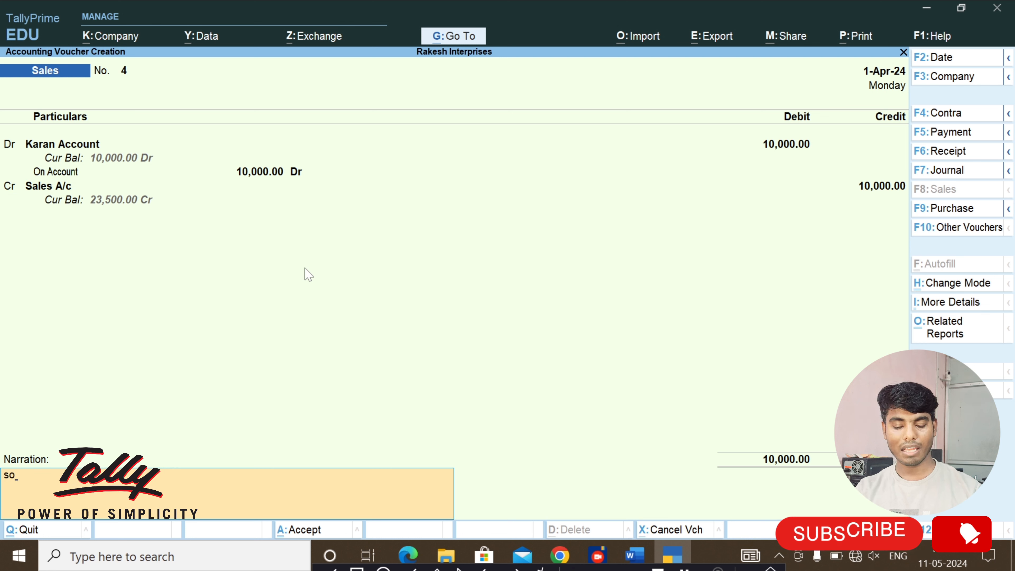
pyautogui.write('od goo')
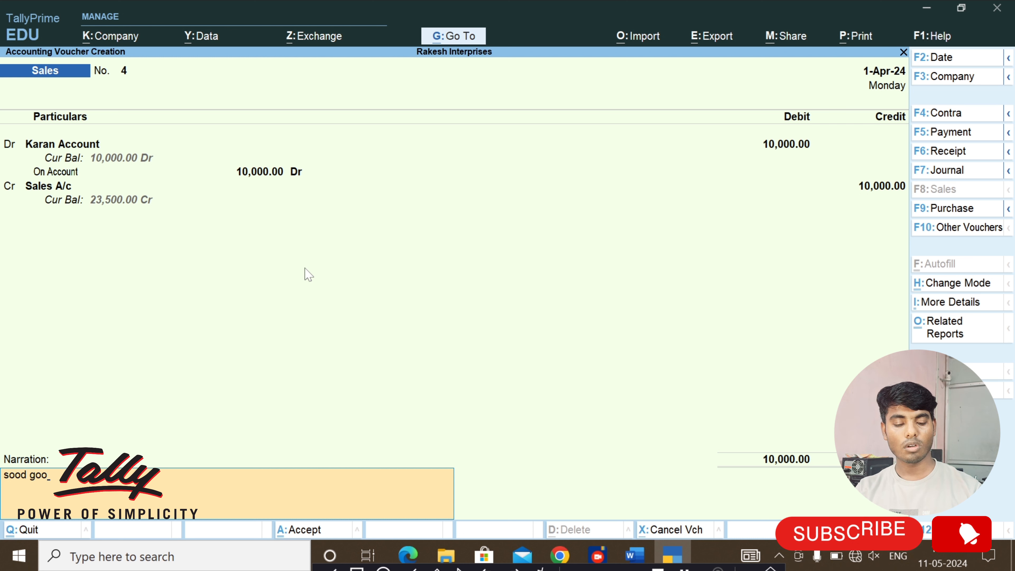
pyautogui.write('ds f')
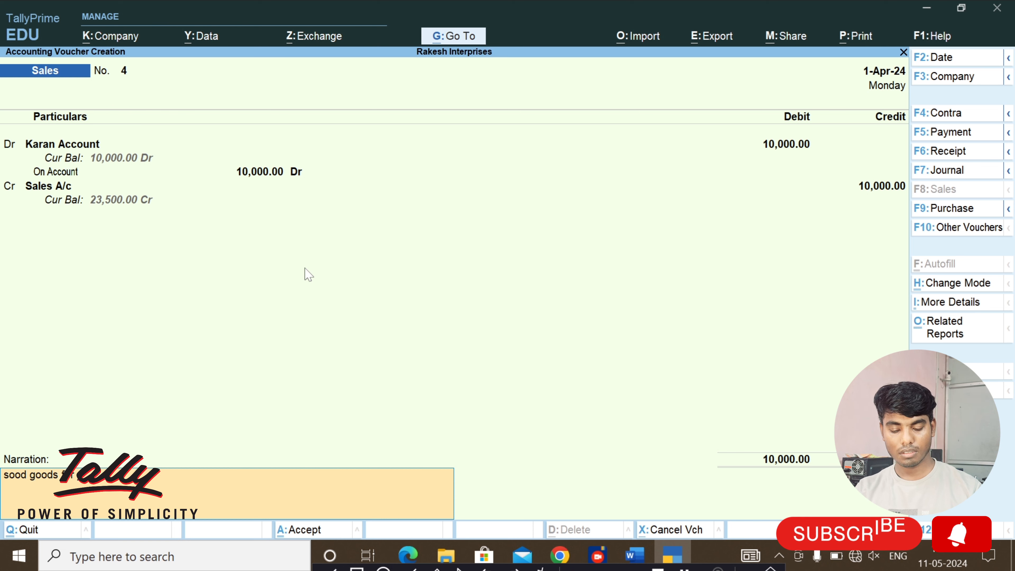
pyautogui.hotkey('alt', 'Tab')
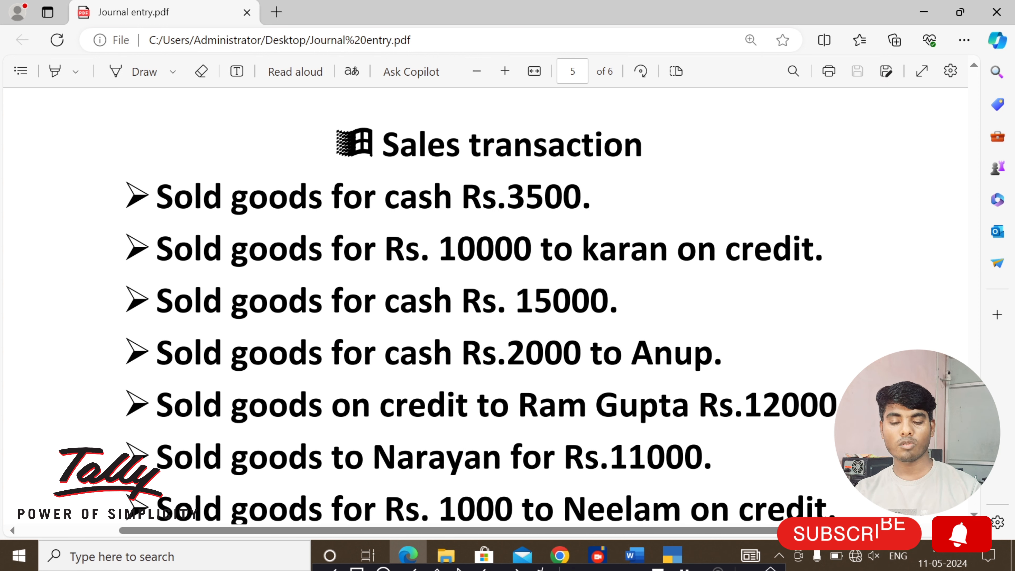
pyautogui.hotkey('alt', 'Tab')
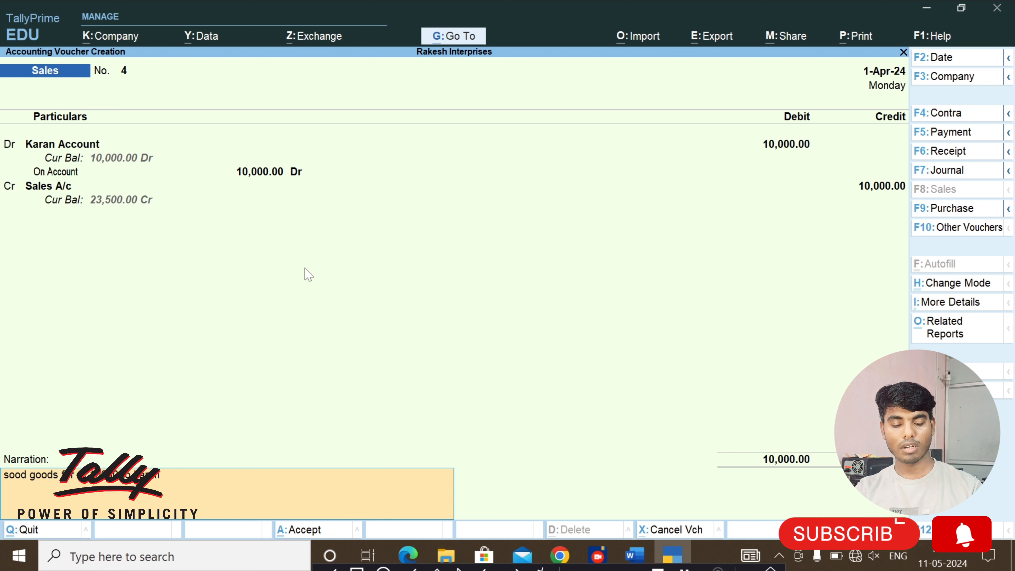
pyautogui.write('on cread')
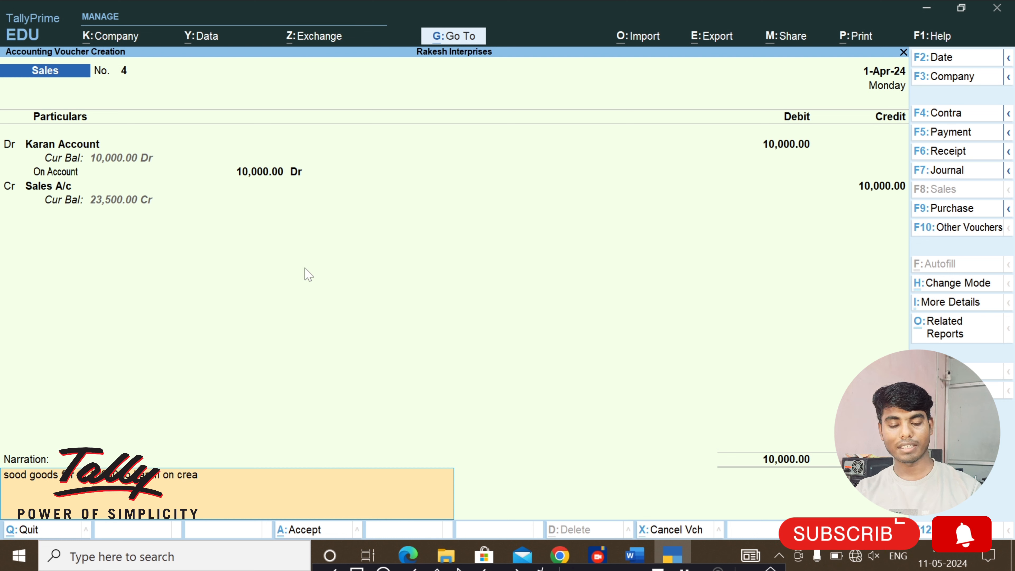
pyautogui.press('BackSpace')
pyautogui.press('BackSpace')
pyautogui.write('dit.')
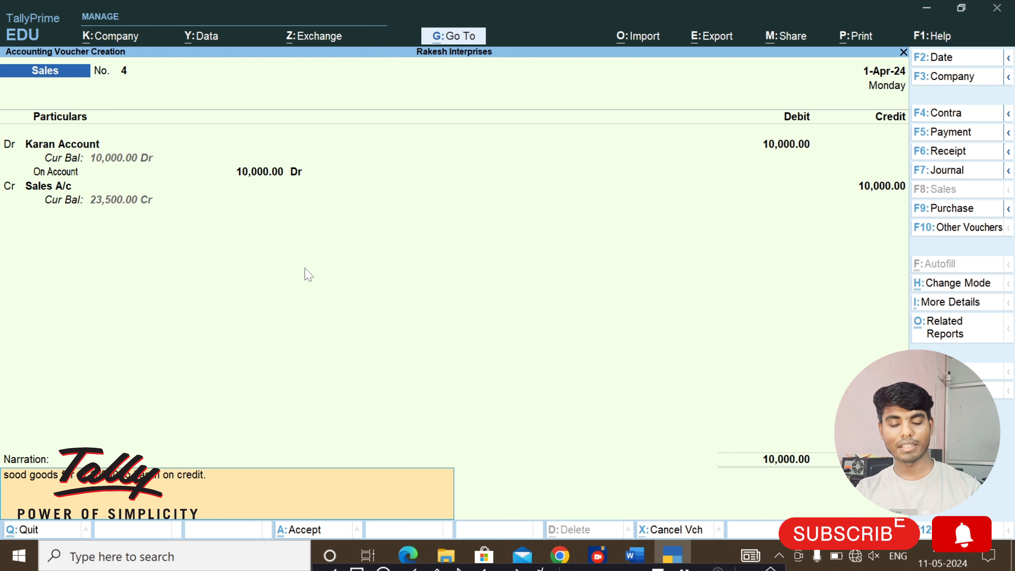
pyautogui.press('Return')
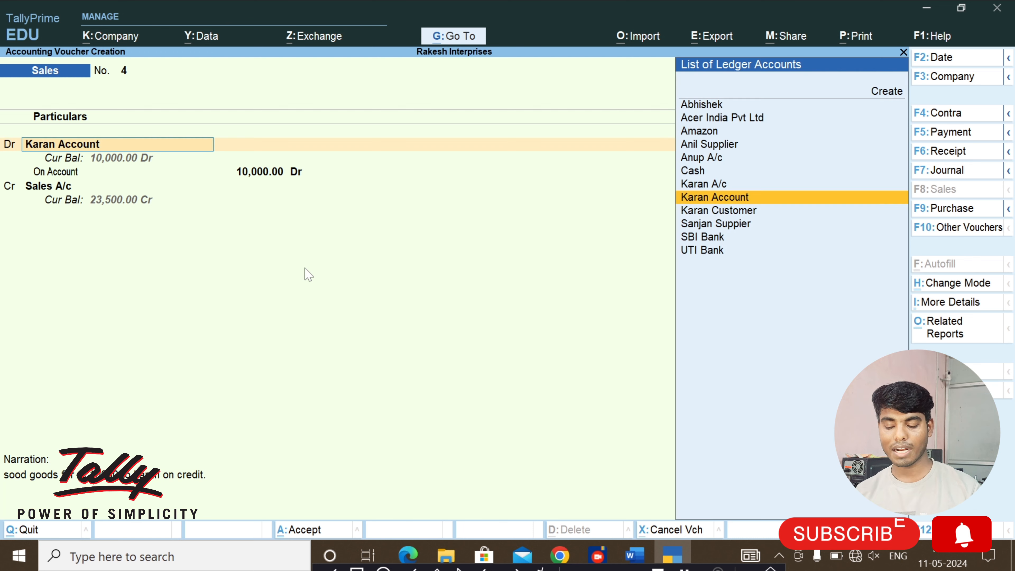
# - Pass through the customer's debit ledger in the Sales voucher and leave all of its dispatch details blank
pyautogui.press('Return')
pyautogui.press('Return')
pyautogui.press('Return')
pyautogui.press('Return')
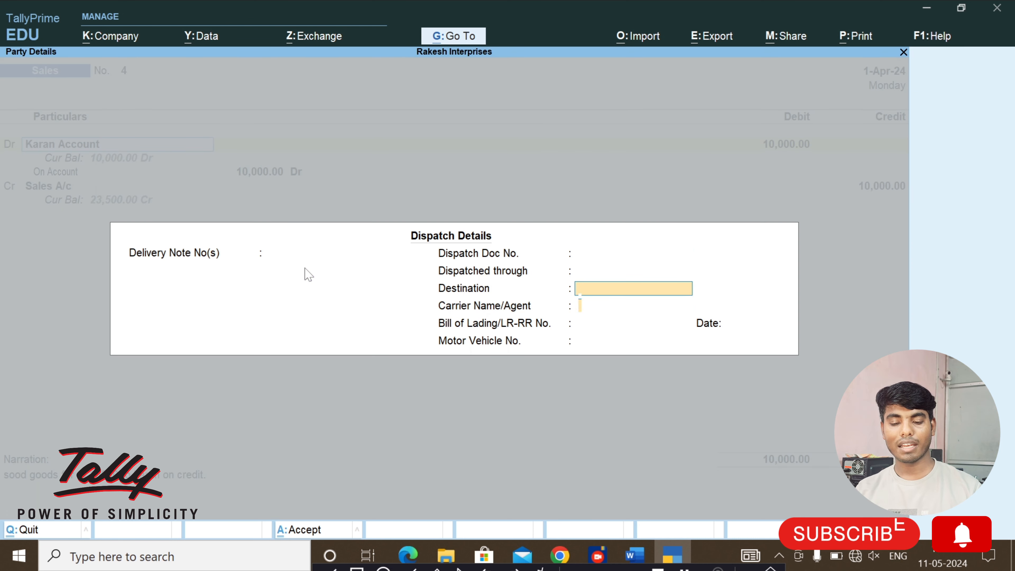
pyautogui.press('Return')
pyautogui.press('Return')
pyautogui.press('Return')
pyautogui.press('Return')
pyautogui.press('Return')
# - Accept the prefilled party details, keeping Bihar as state and place of supply and Regular as GST registration type
pyautogui.press('Return')
pyautogui.press('Return')
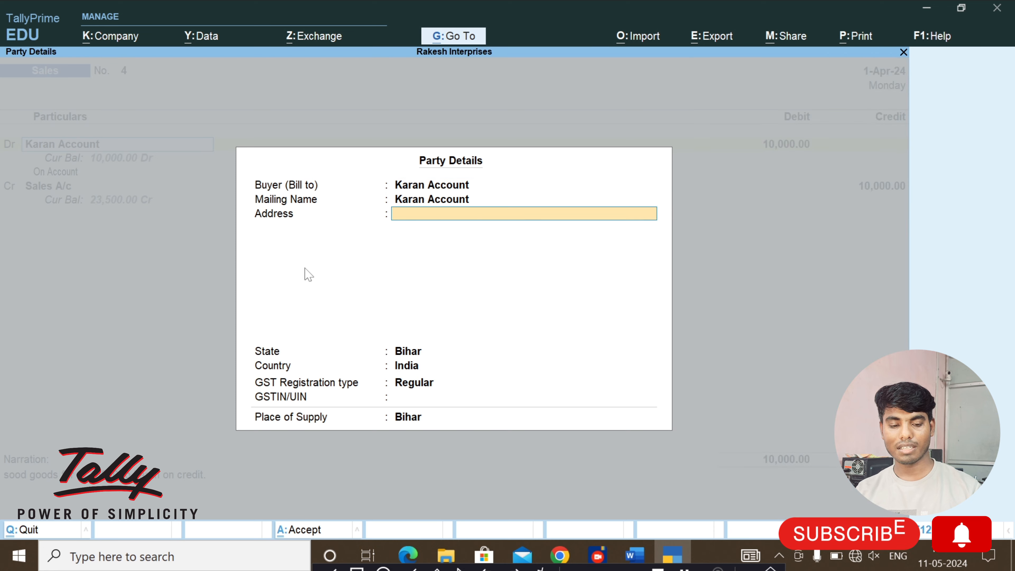
pyautogui.press('Return')
pyautogui.press('Return')
pyautogui.press('Return')
pyautogui.press('Return')
pyautogui.press('Return')
pyautogui.press('Return')
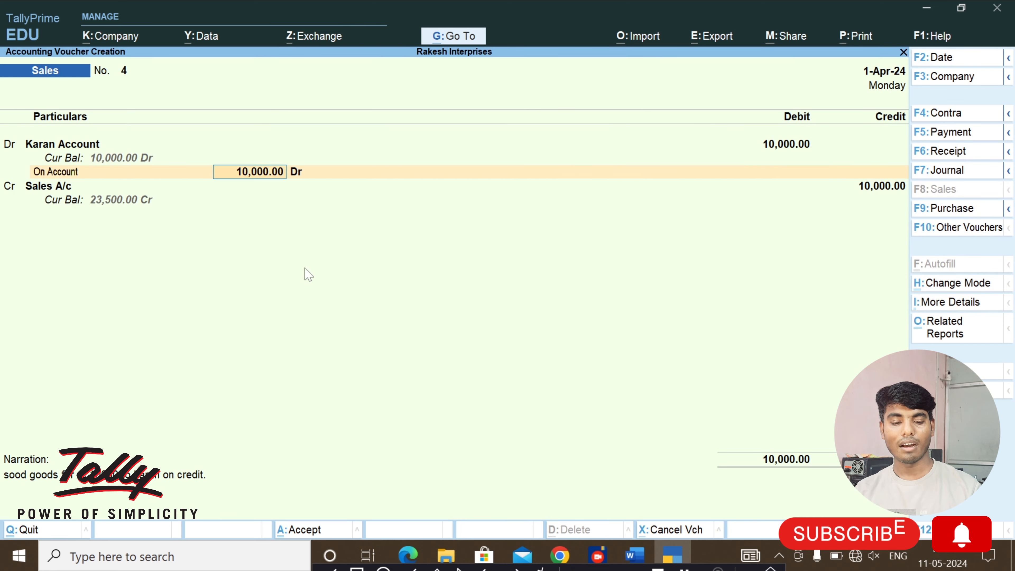
# - Keep the 10,000.00 On Account allocation, the Sales A/c credit and the narration, and save the Sales voucher
pyautogui.press('Return')
pyautogui.press('Return')
pyautogui.press('Return')
pyautogui.press('Return')
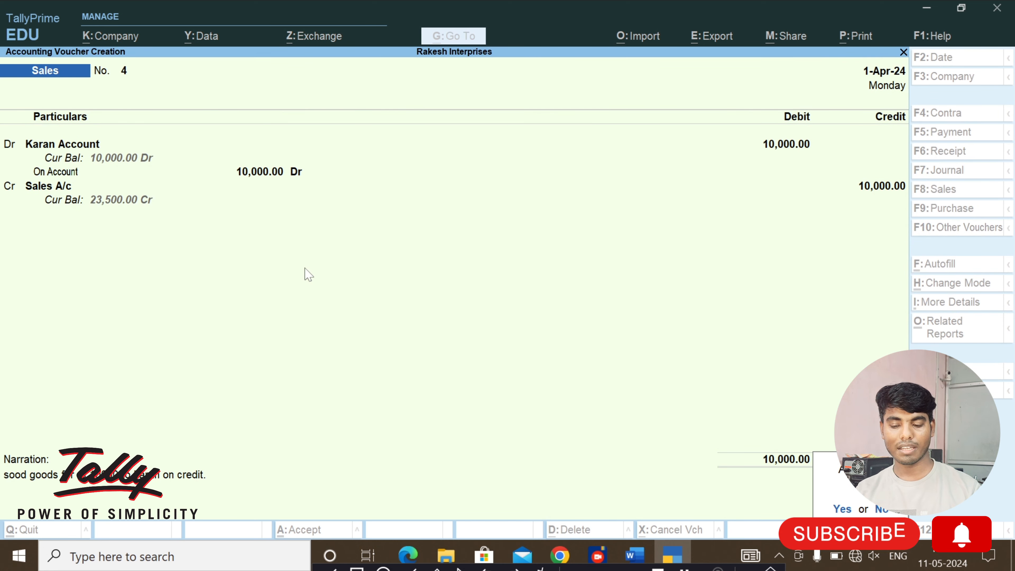
pyautogui.press('Return')
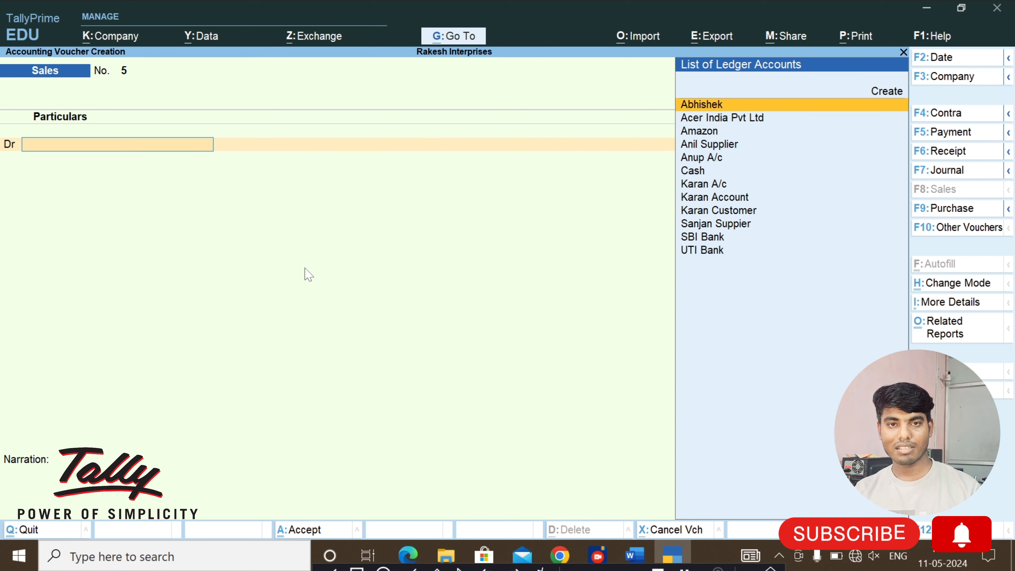
# - Check the sales transactions in the Journal entry PDF, and open the April voucher list of the Sales Register in TallyPrime
pyautogui.hotkey('alt', 'Tab')
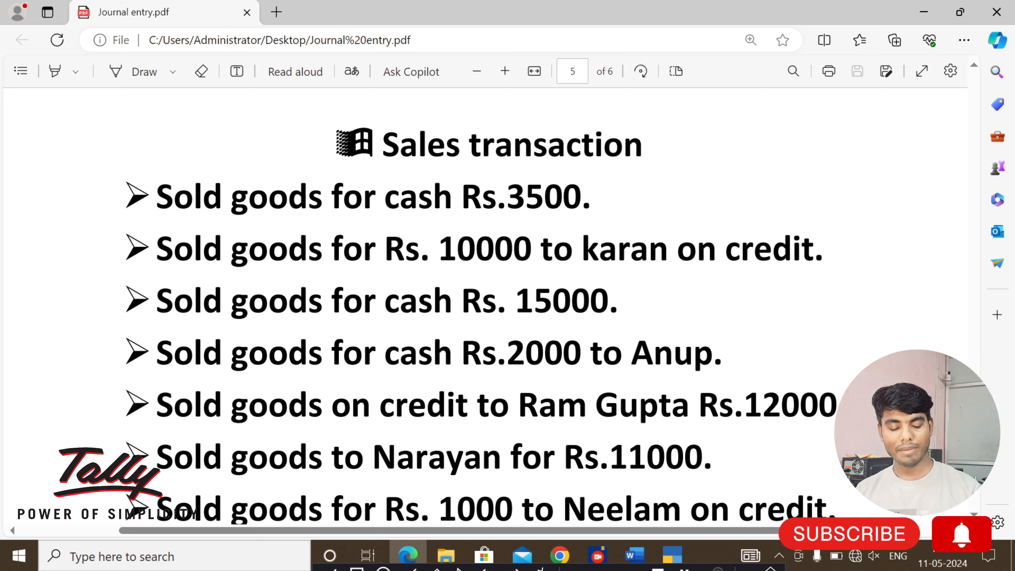
pyautogui.hotkey('alt', 'Tab')
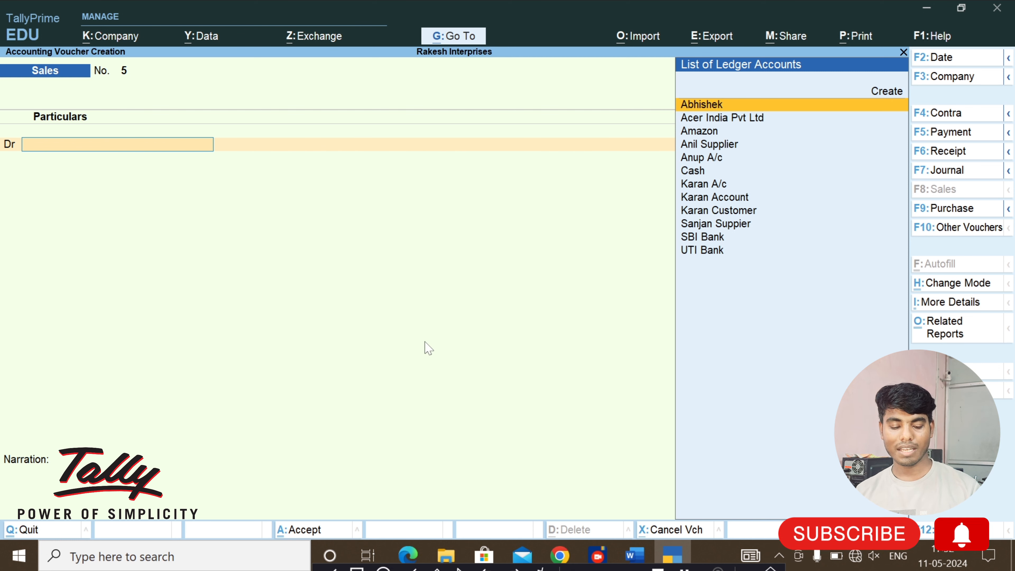
pyautogui.press('Escape')
pyautogui.press('Down')
pyautogui.press('Down')
pyautogui.press('Down')
pyautogui.press('Down')
pyautogui.press('Down')
pyautogui.press('Down')
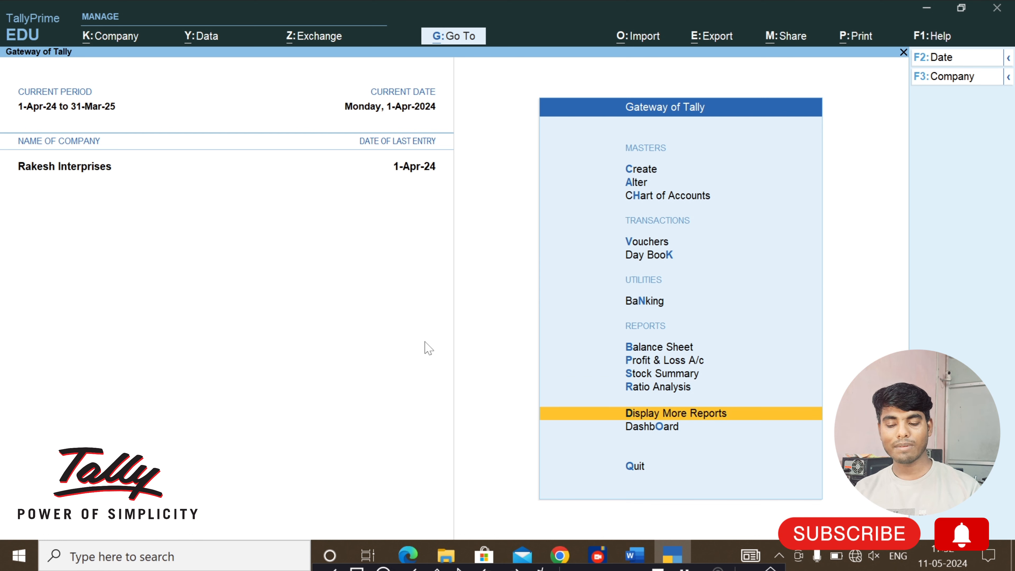
pyautogui.press('Return')
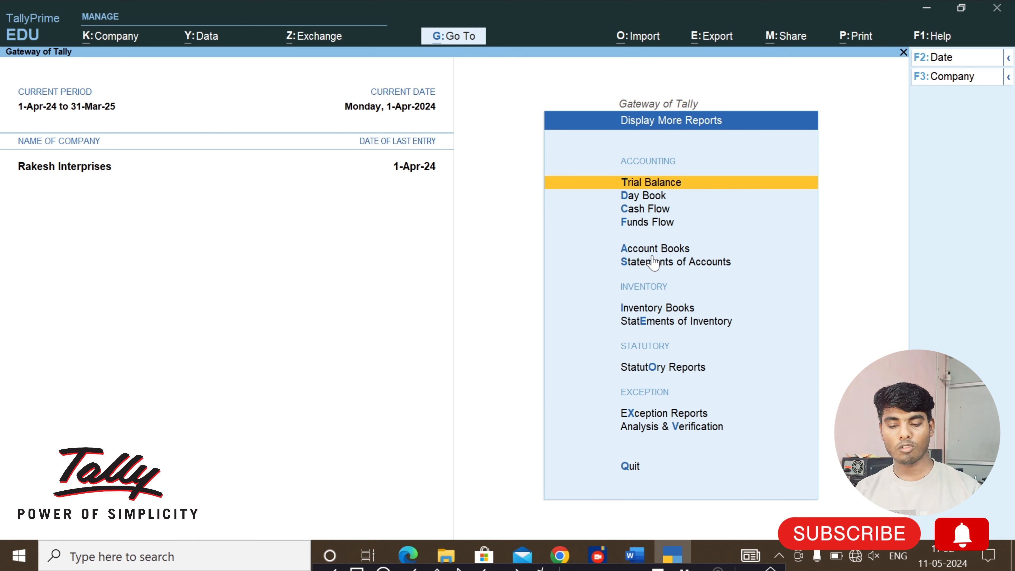
pyautogui.click(646, 248)
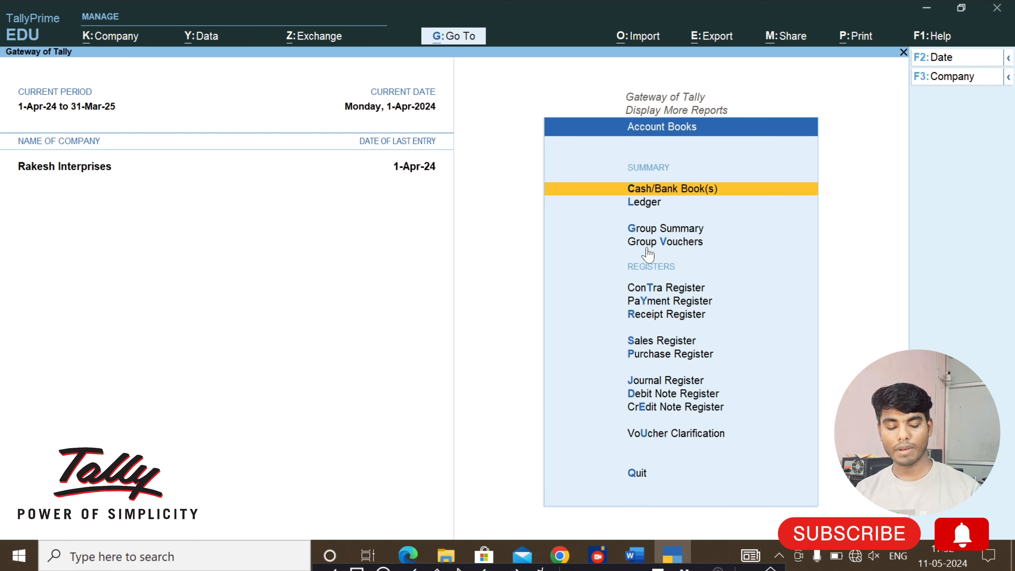
pyautogui.click(646, 342)
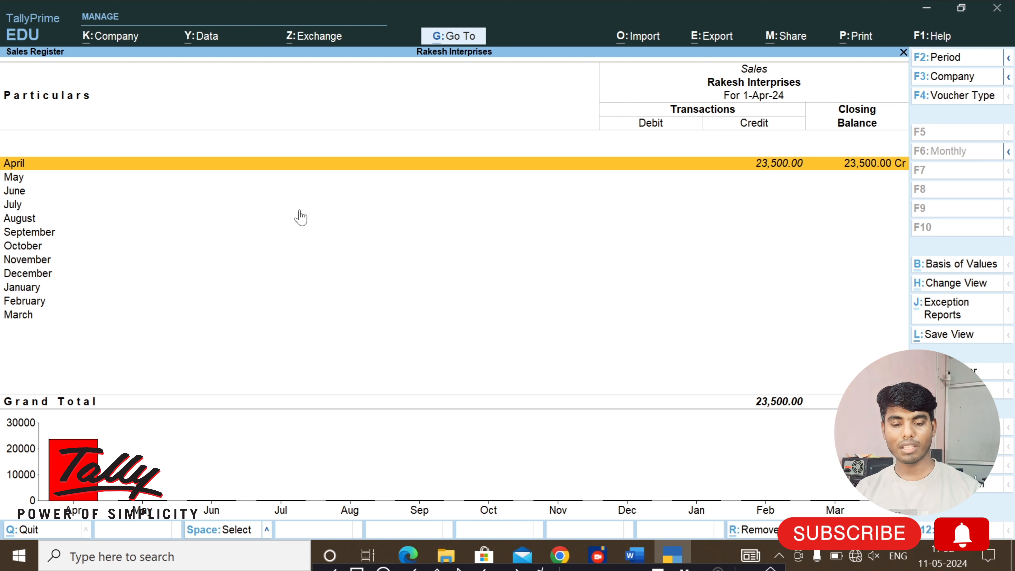
pyautogui.press('Return')
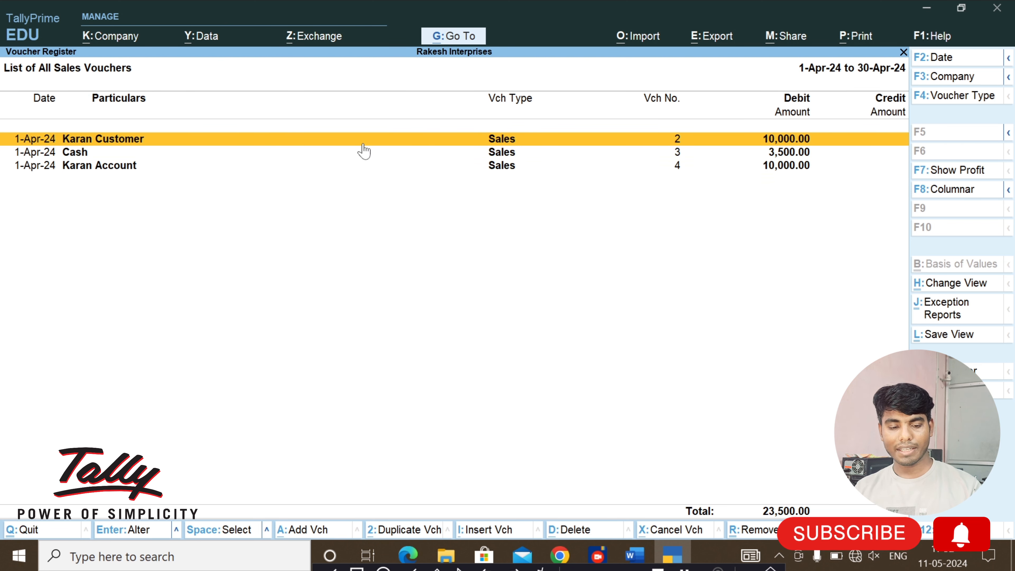
# - Open Sales voucher No. 4 from the April list for alteration and accept it without any changes
pyautogui.press('Down')
pyautogui.press('Down')
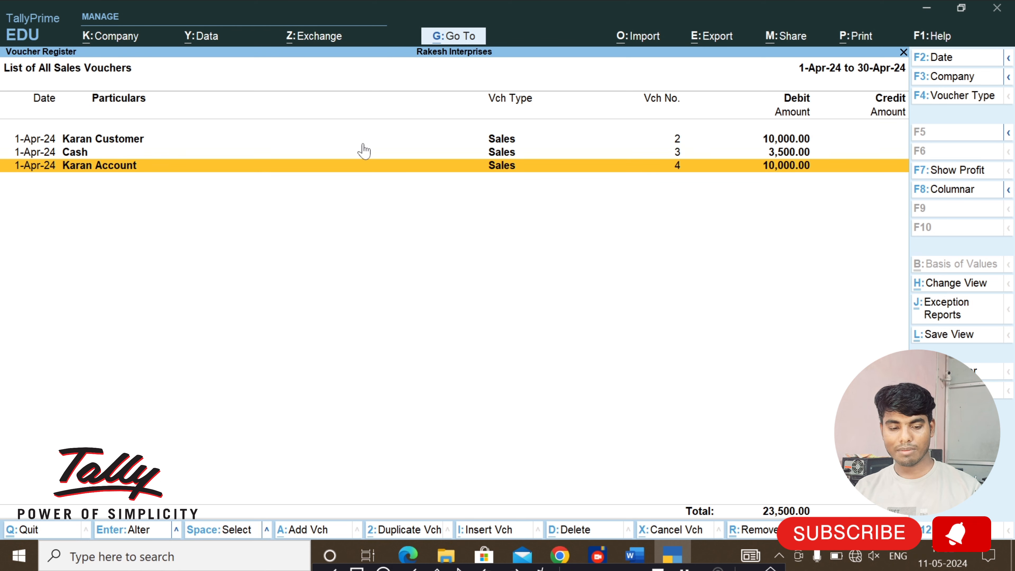
pyautogui.press('Return')
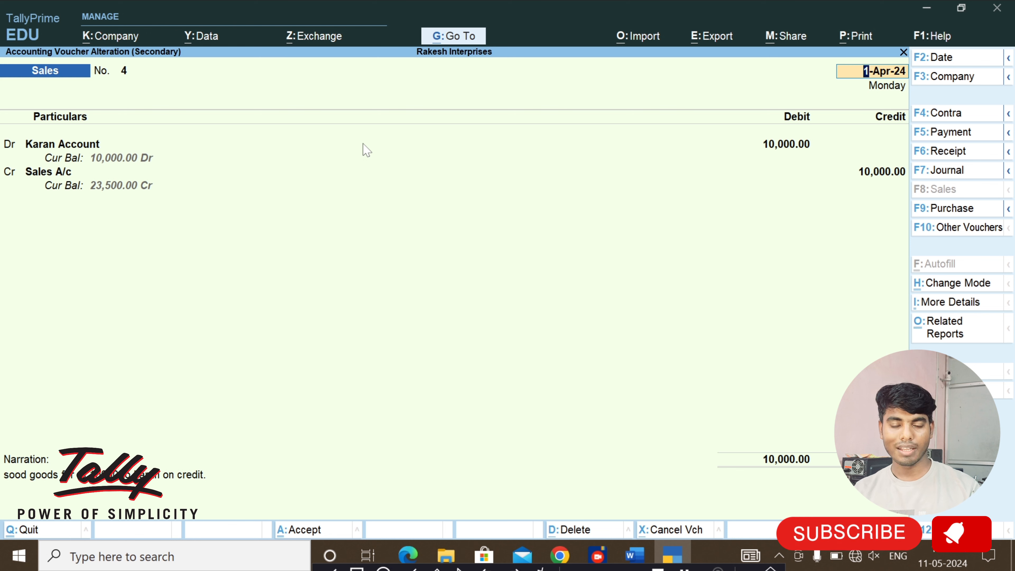
pyautogui.hotkey('ctrl', 'a')
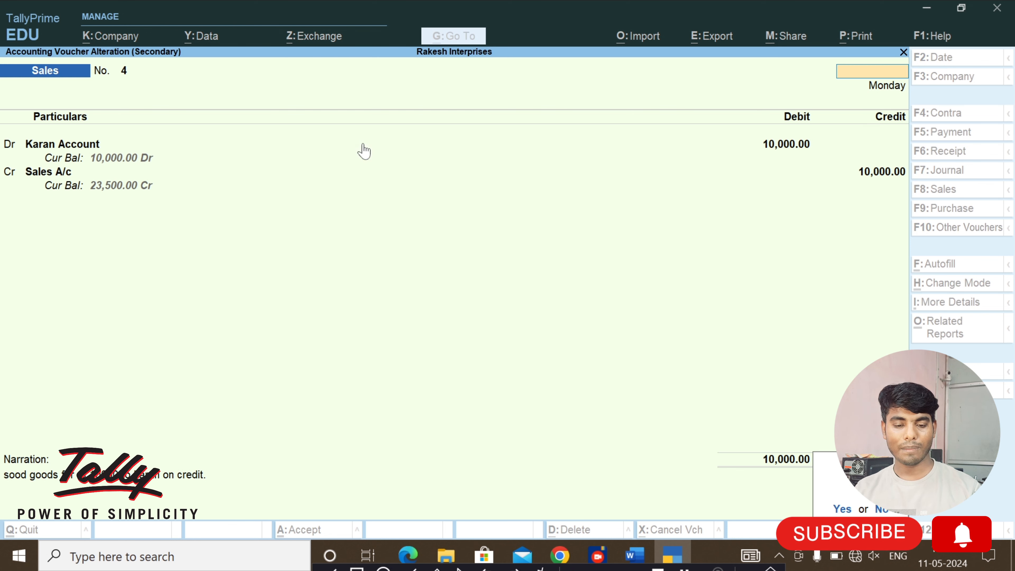
pyautogui.press('Return')
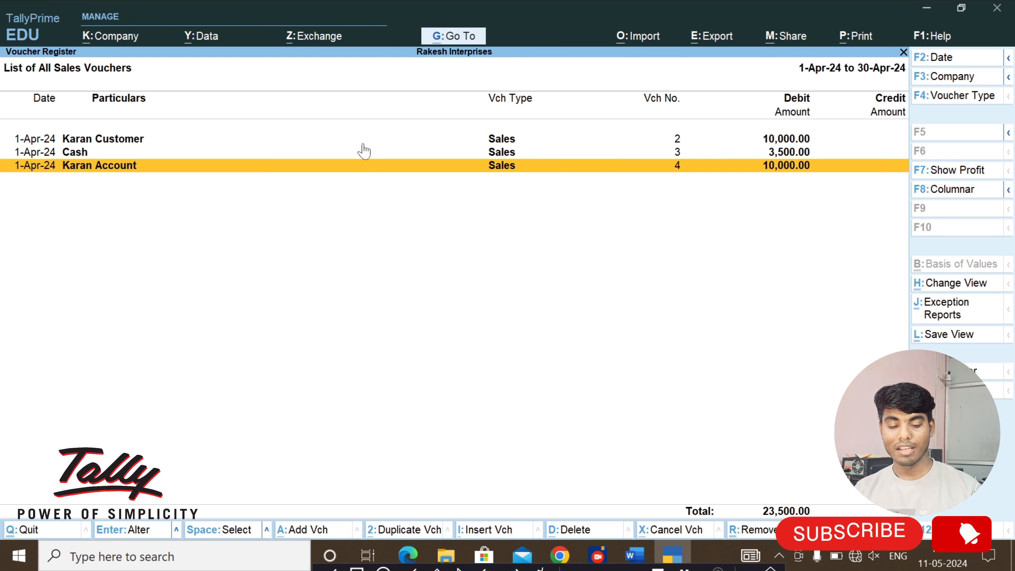
# - Delete Sales voucher No. 4 from its alteration view and return to the list of Account Books
pyautogui.press('Return')
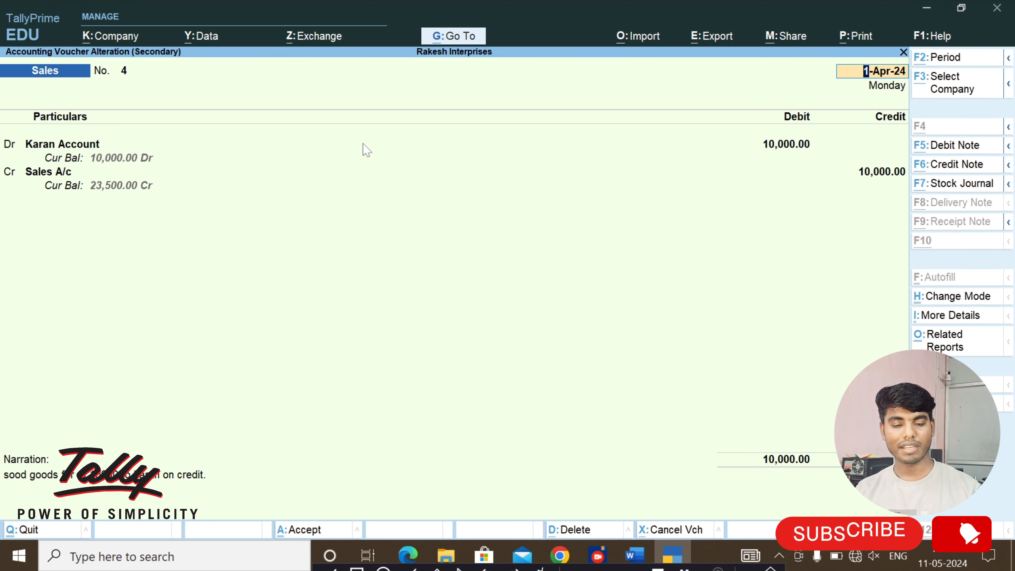
pyautogui.hotkey('alt', 'd')
pyautogui.press('y')
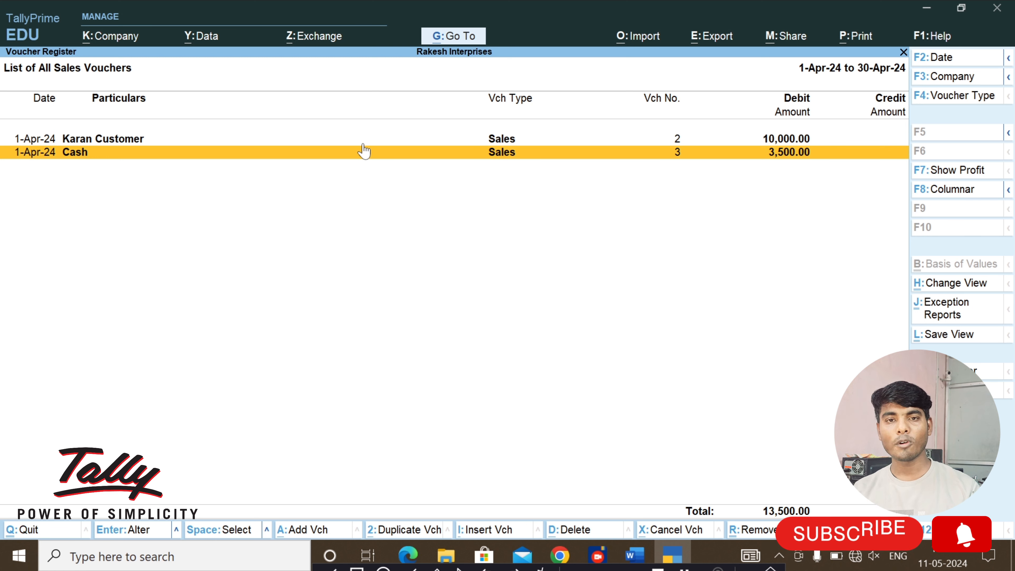
pyautogui.press('Escape')
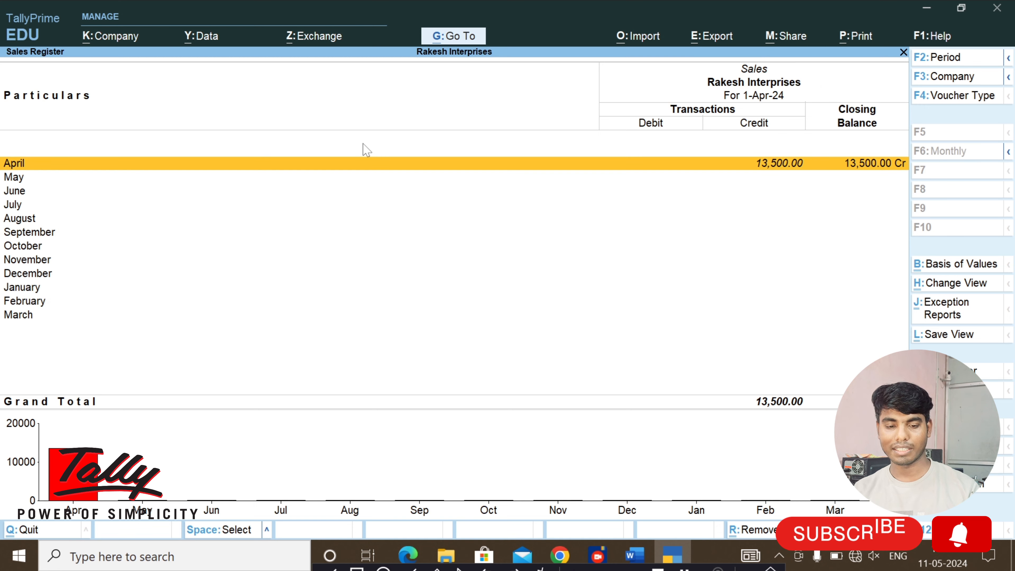
pyautogui.press('Escape')
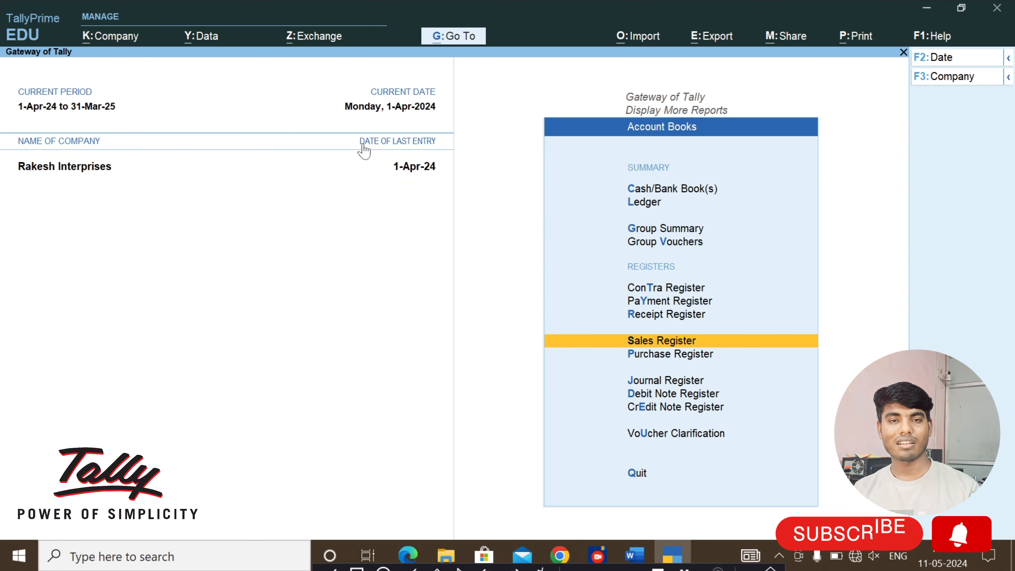